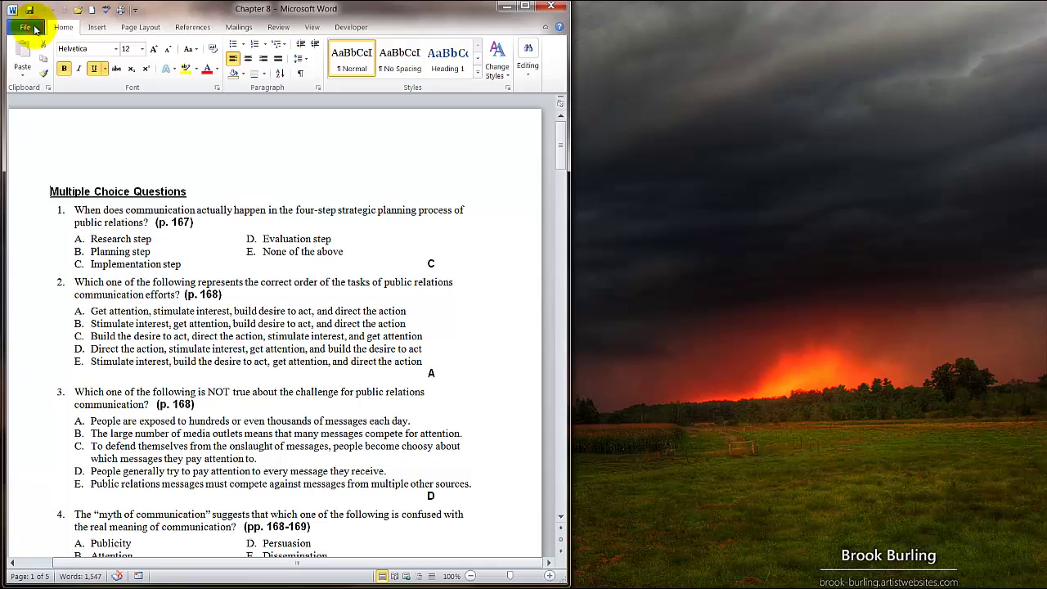
Step: Open the example2 document from the inner moodle_quiz_v21 folder on the Desktop and place its window beside the Chapter 8 document
left_click(27, 28)
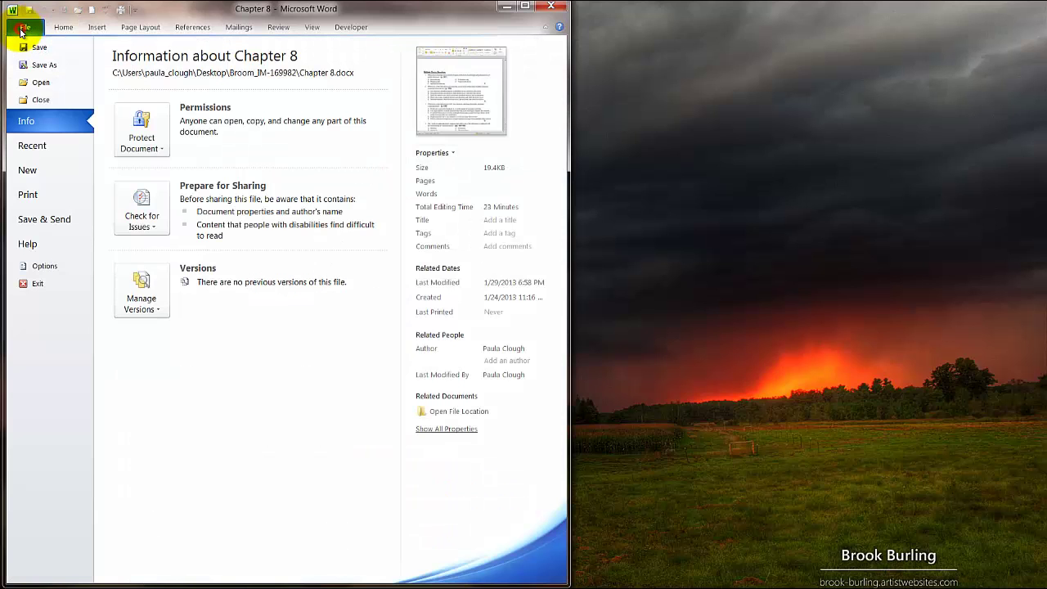
left_click(26, 91)
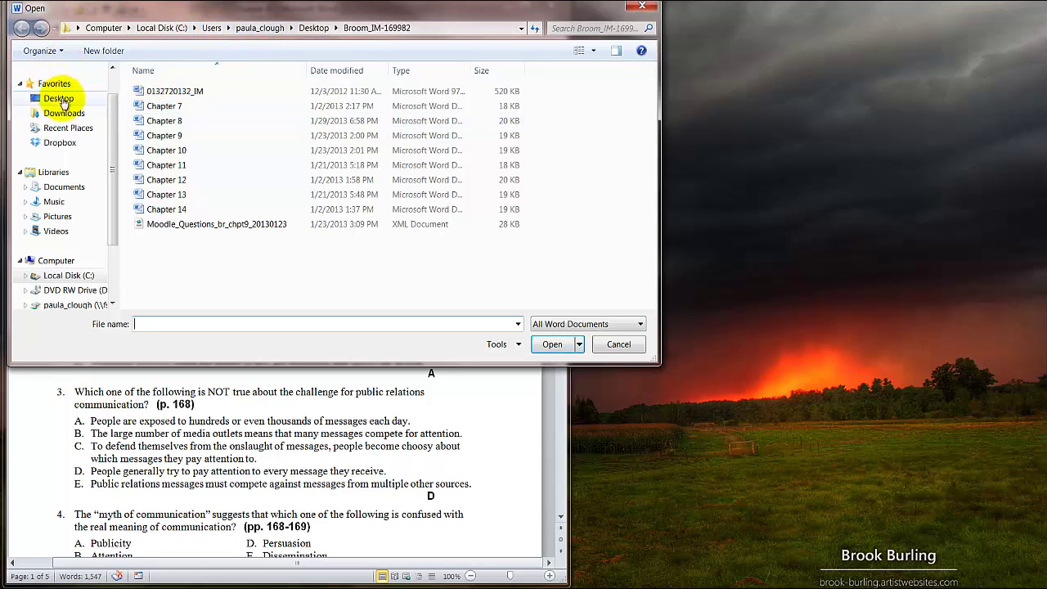
left_click(59, 99)
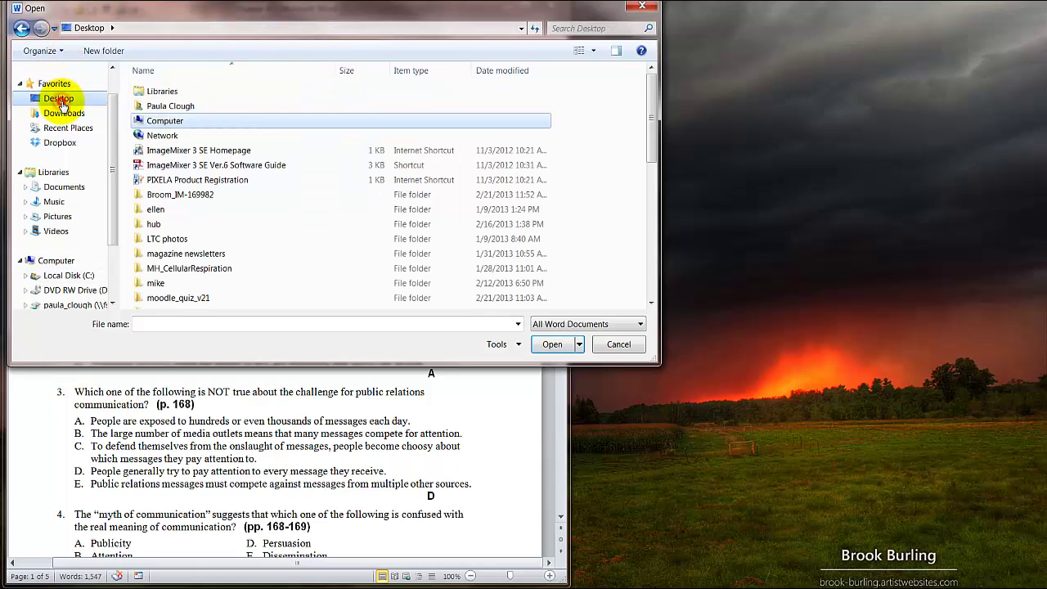
left_click(175, 300)
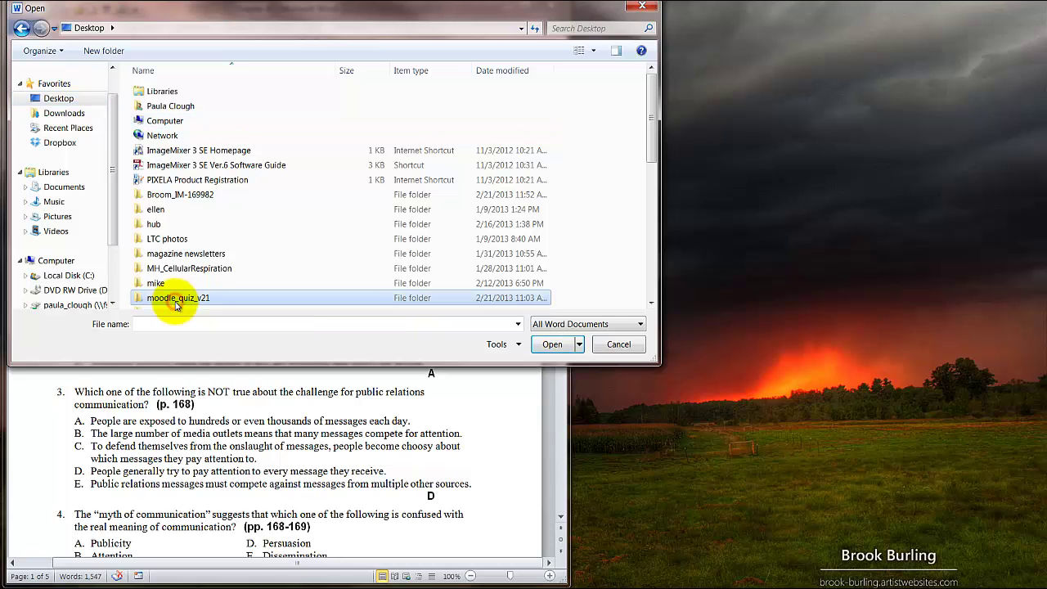
double_click(175, 300)
left_click(184, 88)
double_click(184, 88)
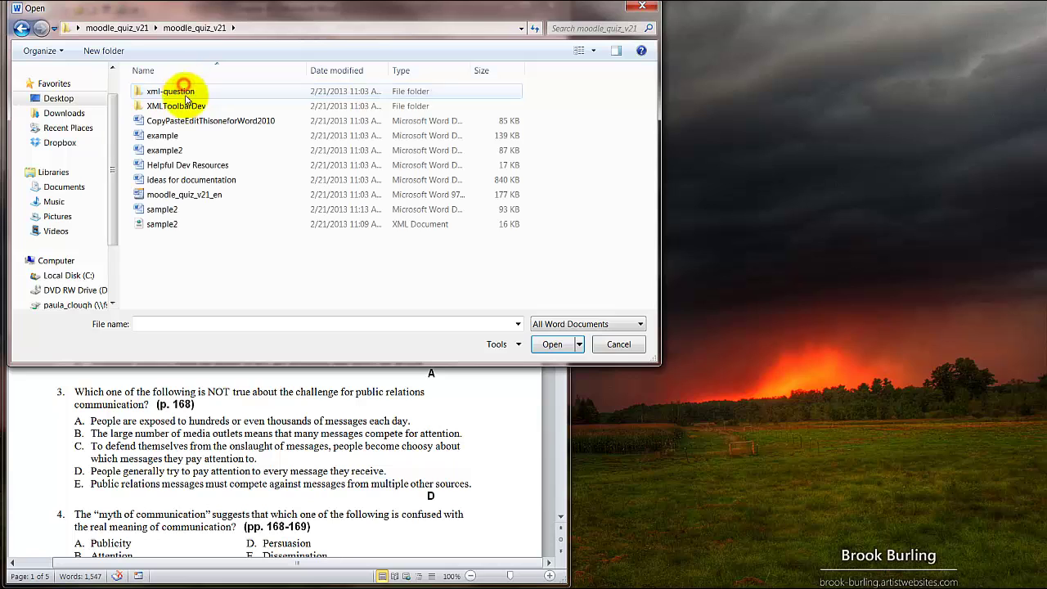
left_click(170, 153)
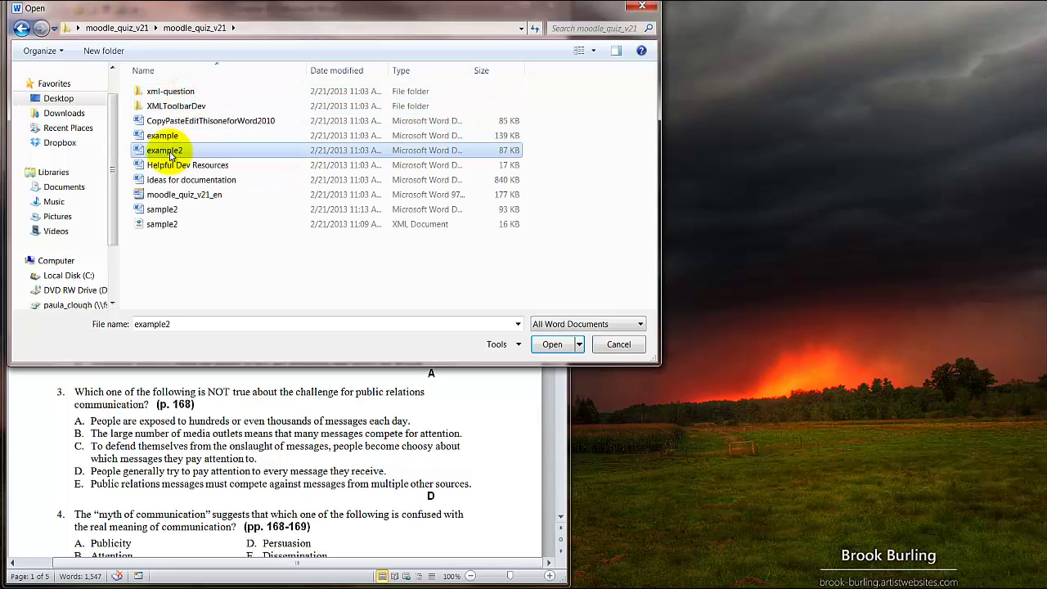
double_click(170, 154)
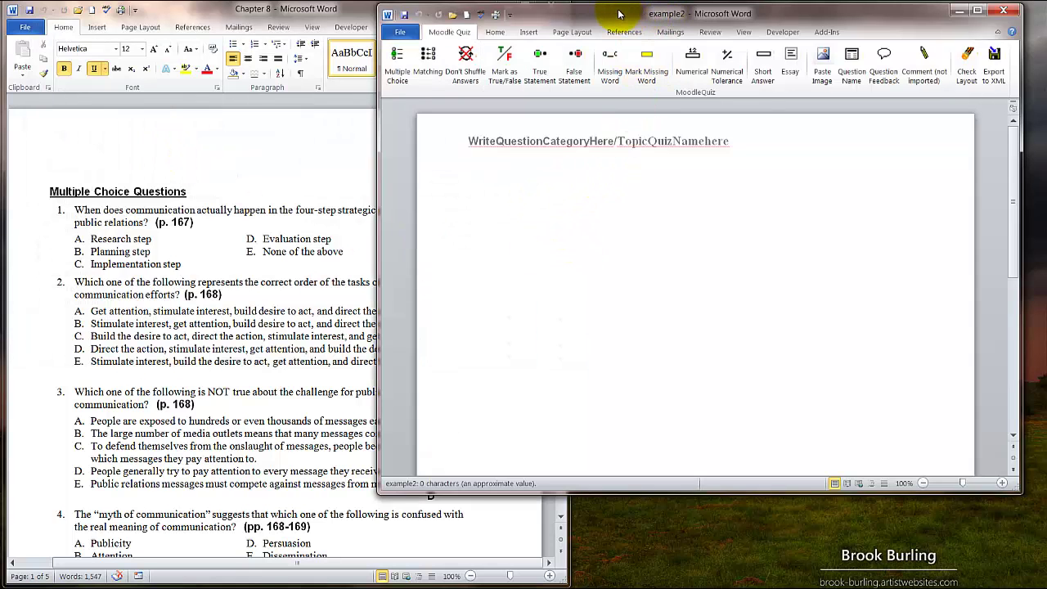
left_click_drag(619, 13, 1043, 47)
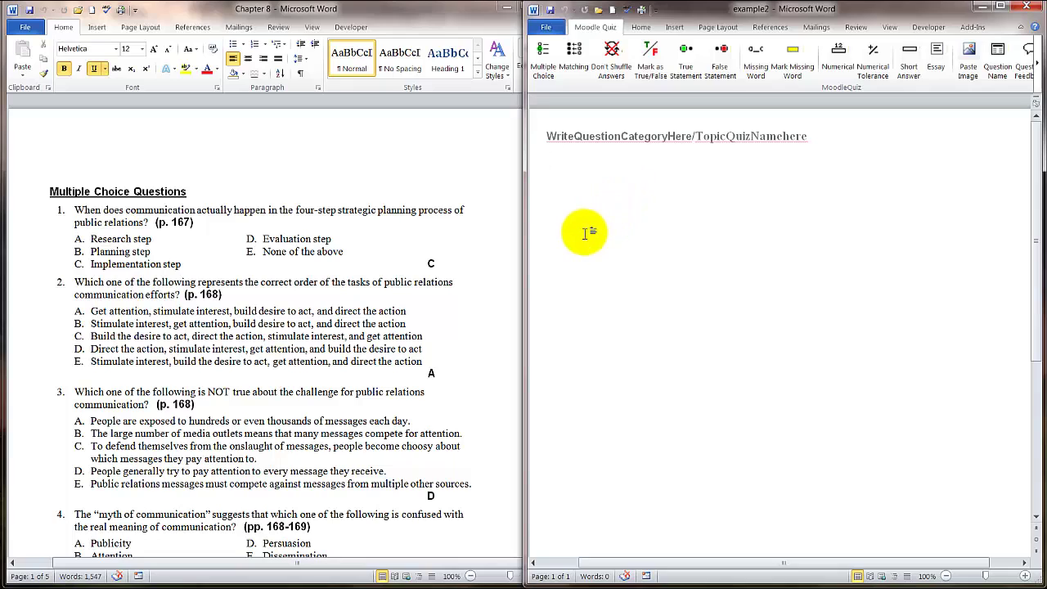
Step: Replace the header's category and quiz name placeholders with "Authors Name/Chapter 8" and return to the document body
double_click(689, 139)
left_click_drag(691, 139, 541, 143)
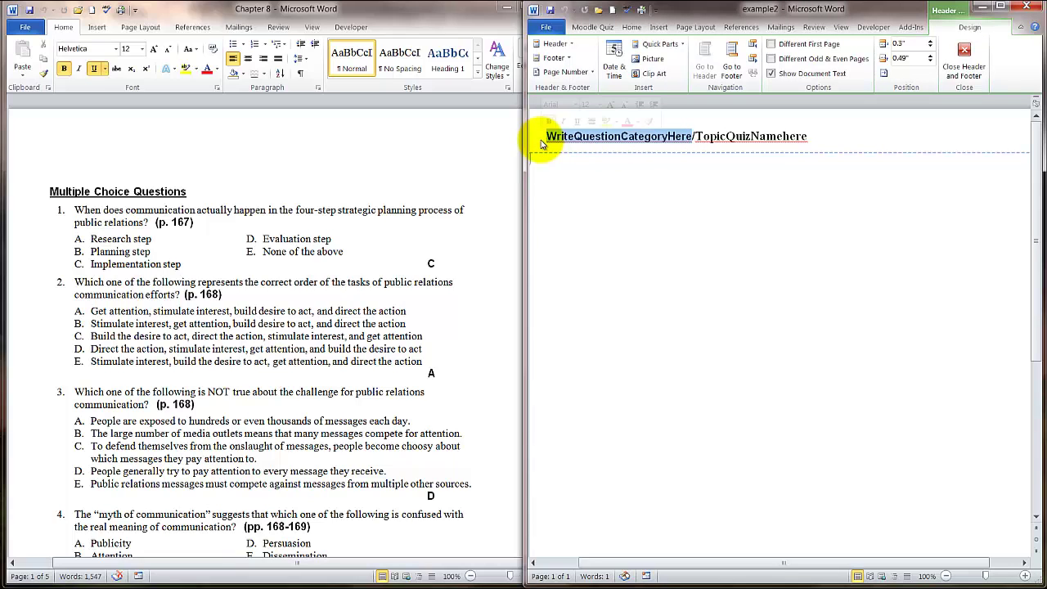
type("Aut")
type("hors ")
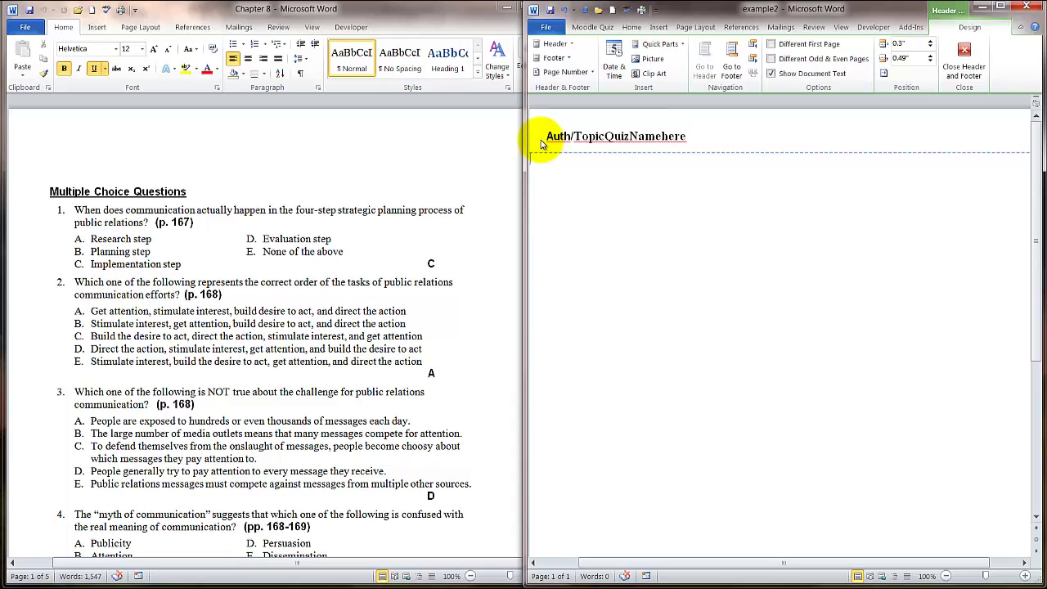
type("Name")
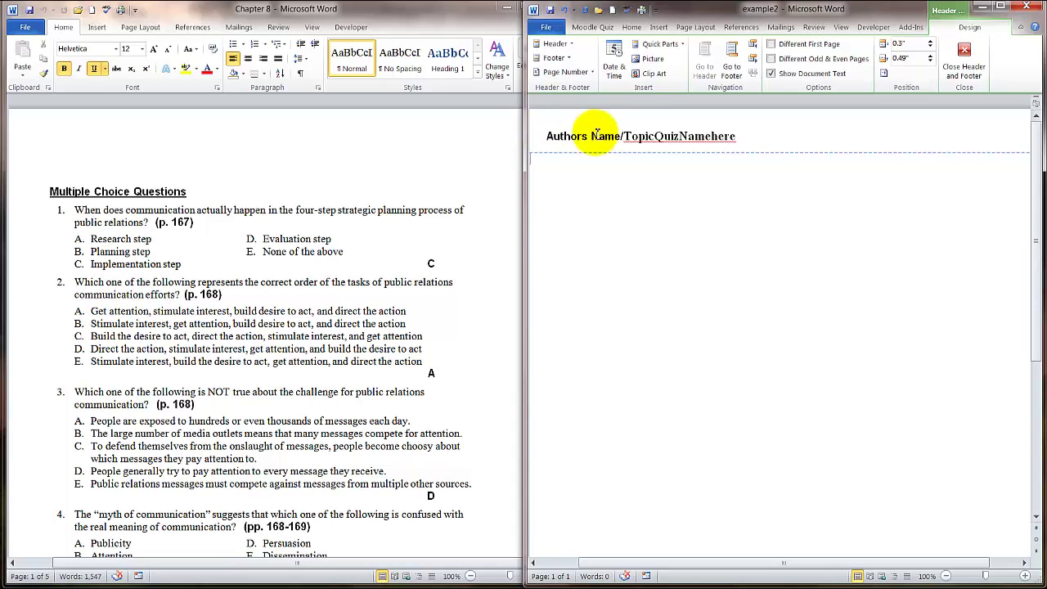
left_click_drag(621, 136, 711, 147)
type("Chapter 8")
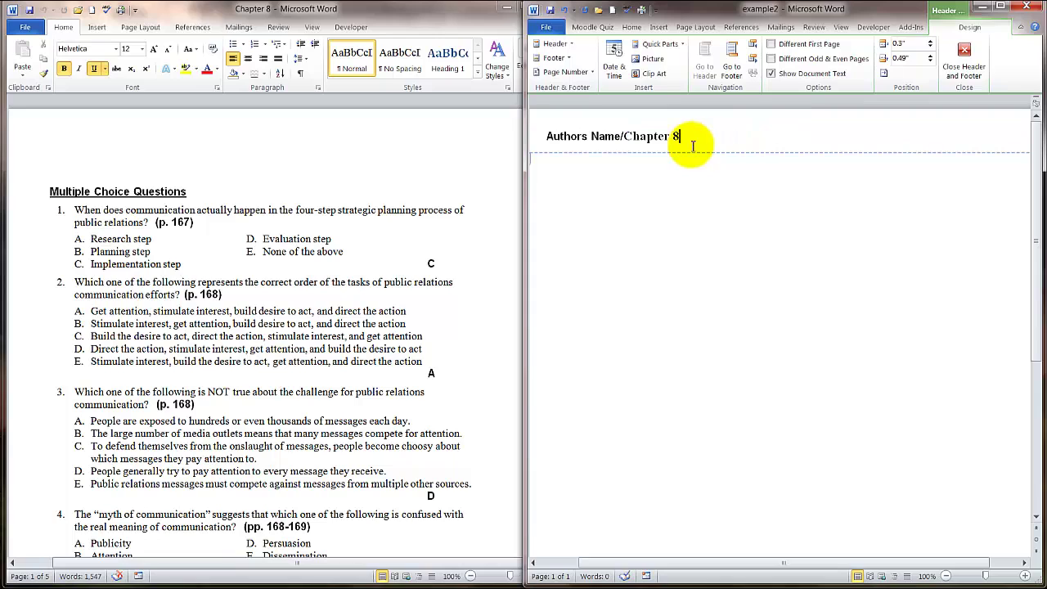
double_click(579, 209)
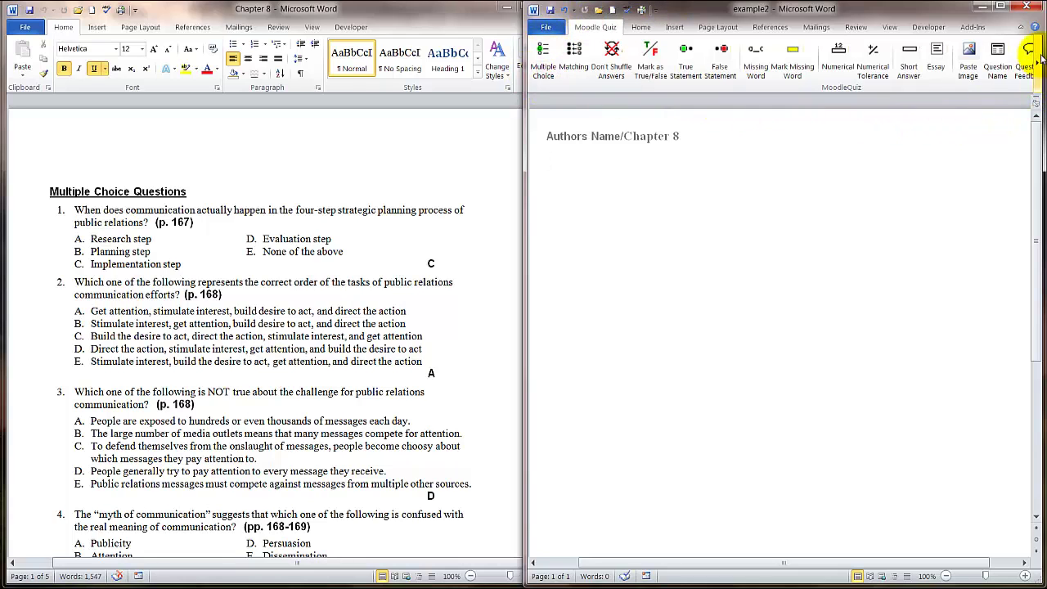
Step: Save the quiz document under the new file name "chapter 8" in the moodle_quiz_v21 folder
left_click(546, 27)
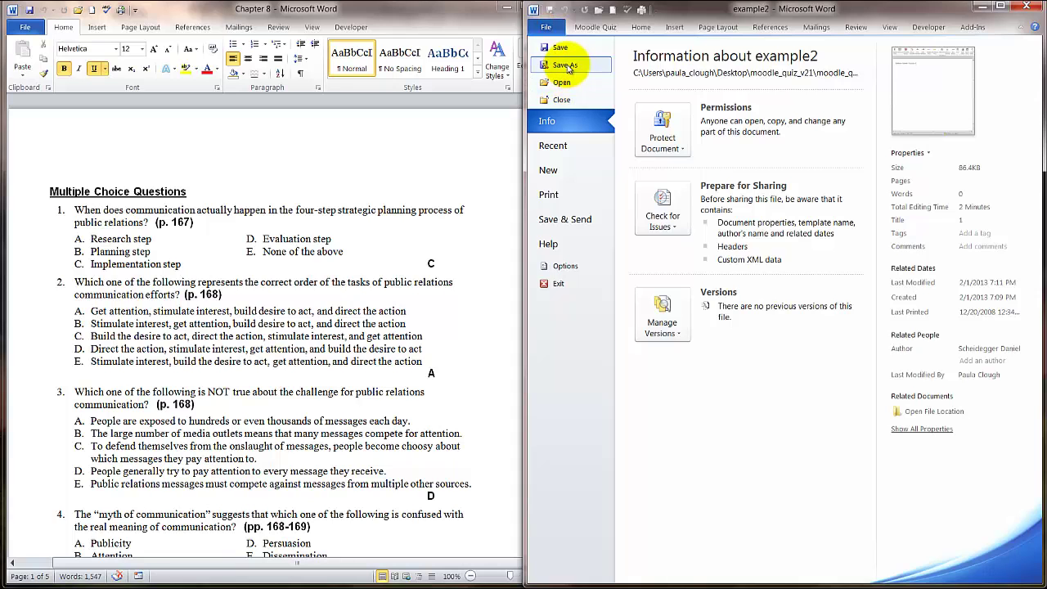
left_click(565, 66)
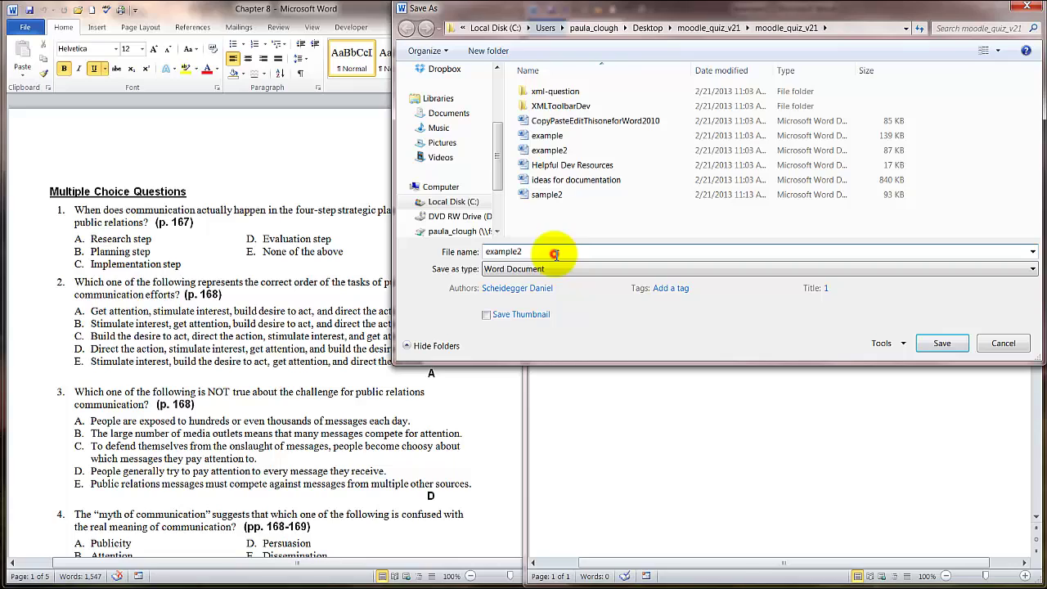
left_click_drag(554, 254, 464, 252)
type("chpa")
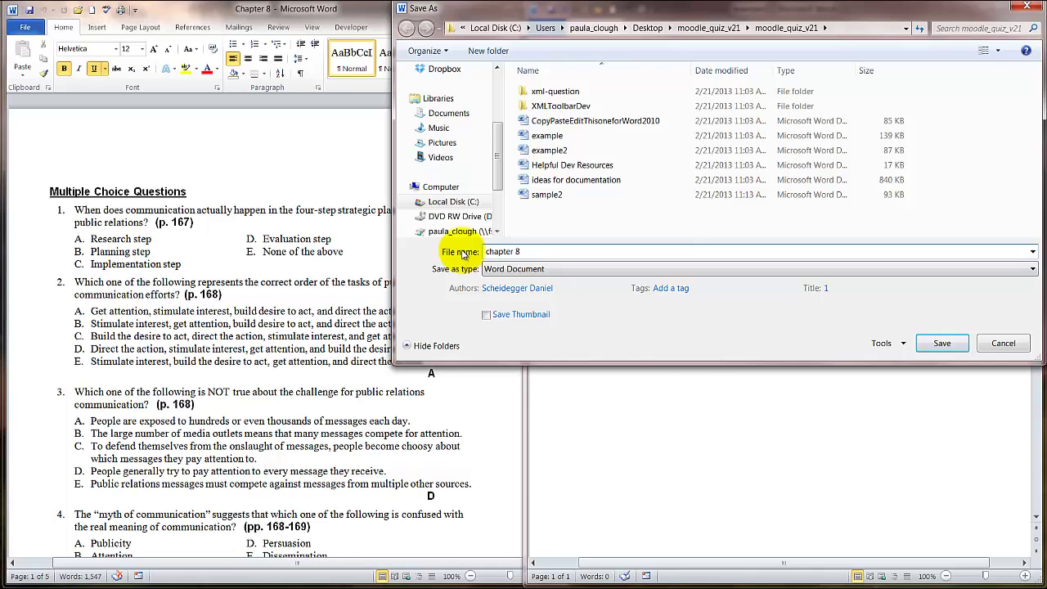
left_click(948, 342)
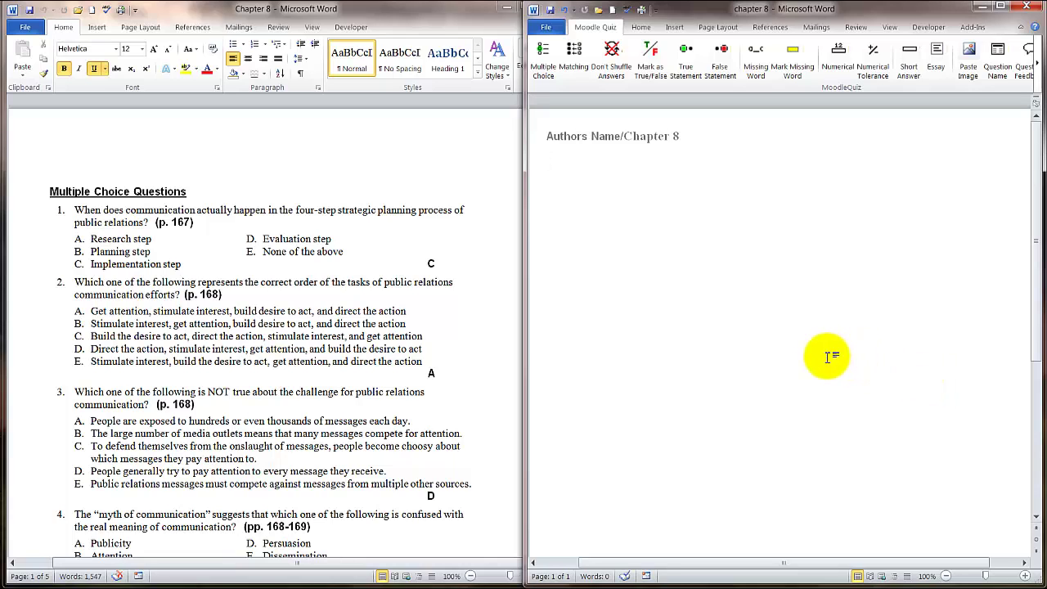
Step: Insert a multiple choice question in the quiz document and copy question 1's text with its page reference from the source document
left_click(543, 63)
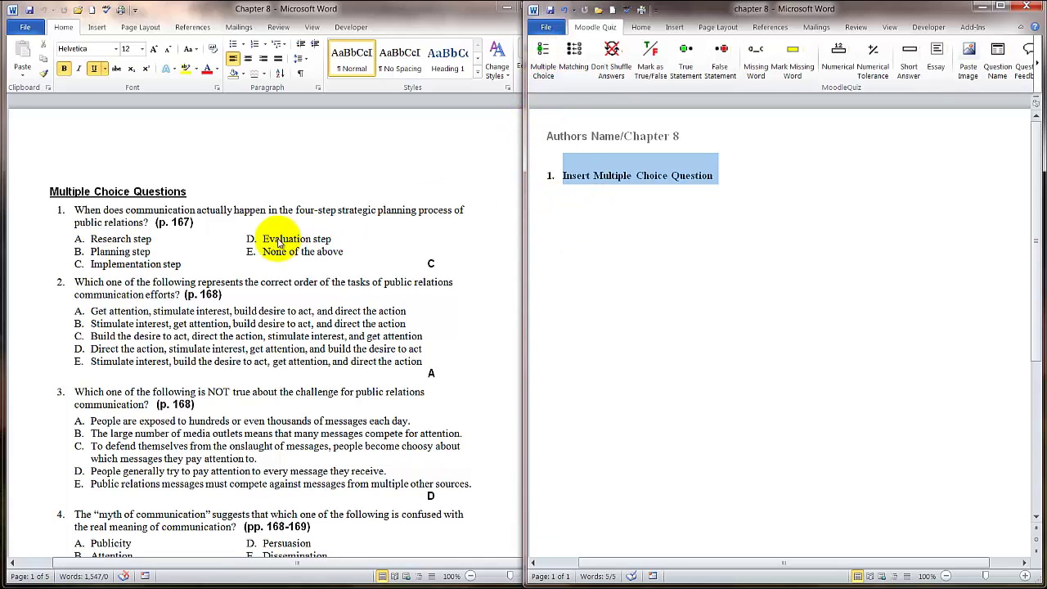
left_click(75, 214)
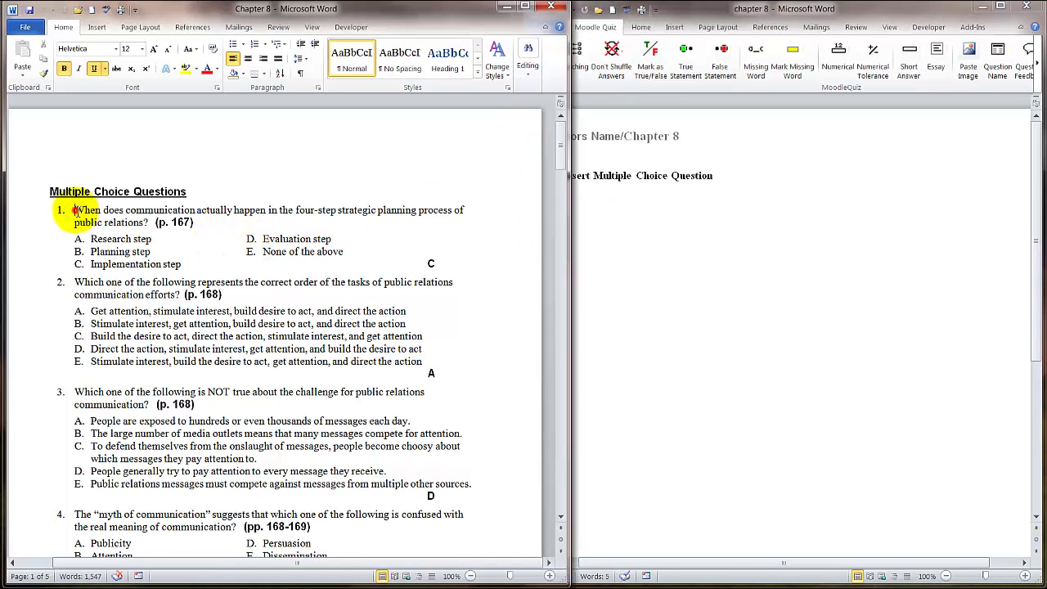
left_click_drag(75, 212, 147, 222)
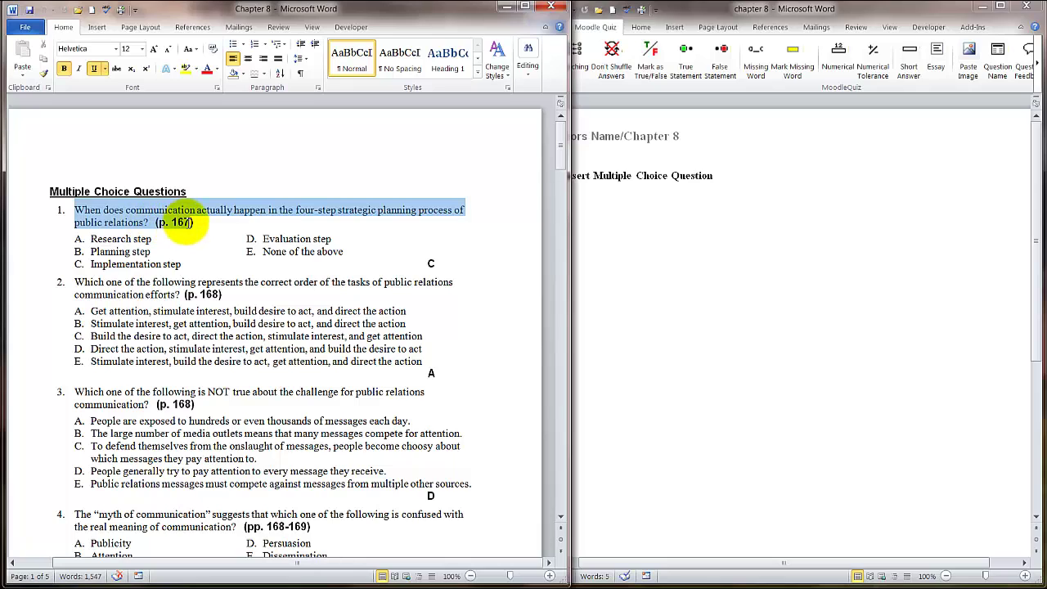
mouse_move(194, 223)
left_mouse_down()
mouse_move(261, 229)
mouse_move(51, 215)
mouse_move(187, 225)
left_mouse_up()
key("ctrl+c")
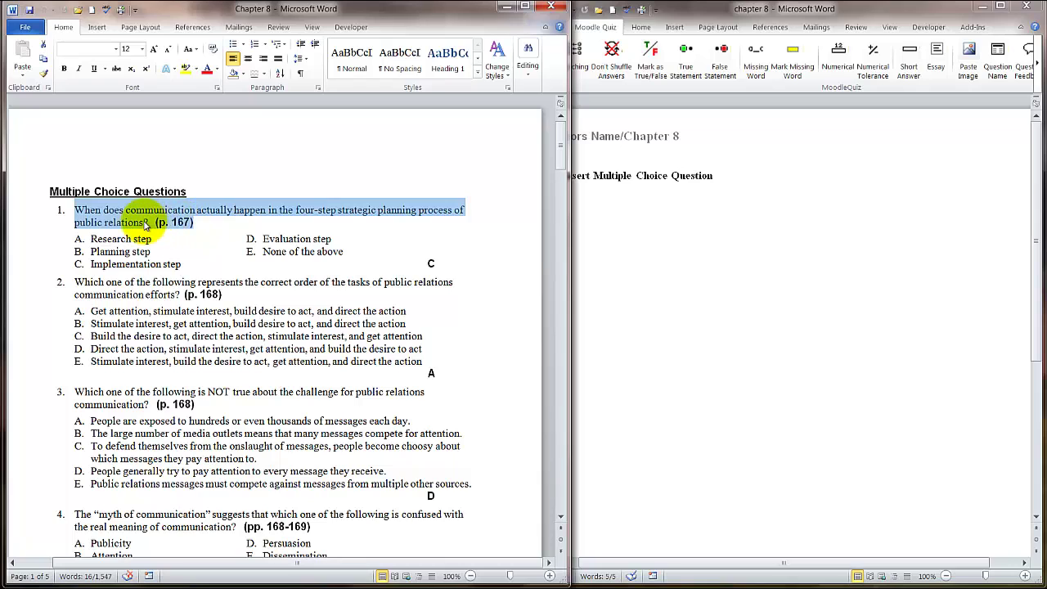
Step: Try pasting the copied question over the whole selected placeholder in item 1, and undo the paste
left_click(713, 178)
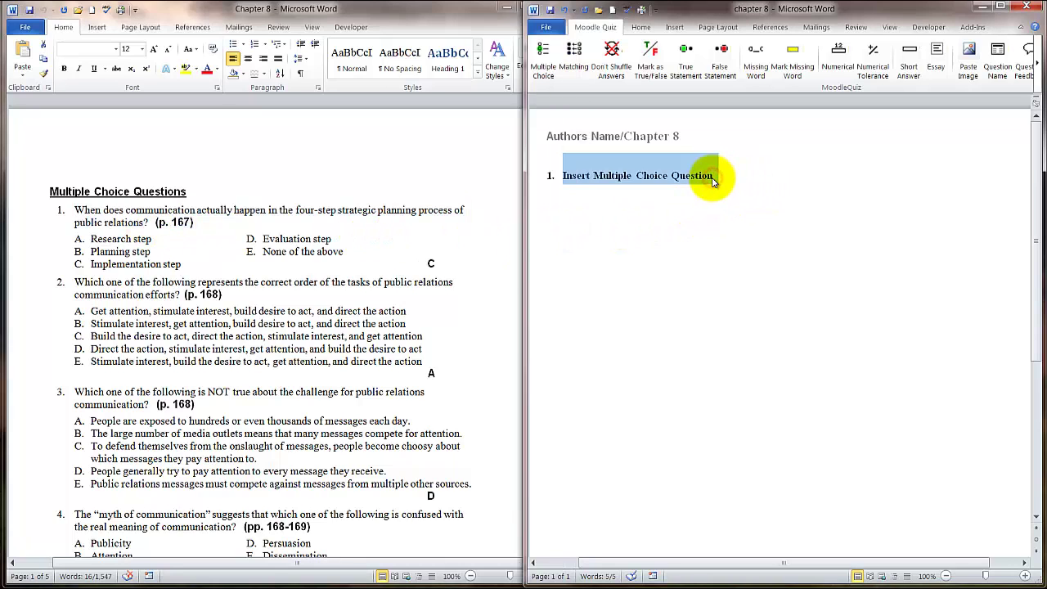
left_click(564, 179)
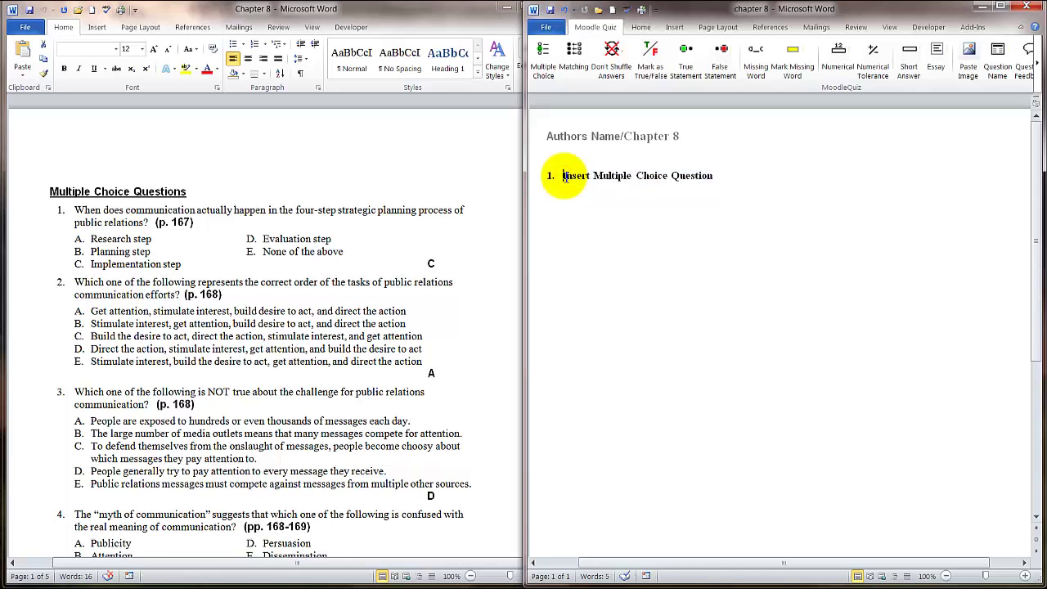
left_click_drag(565, 177, 704, 184)
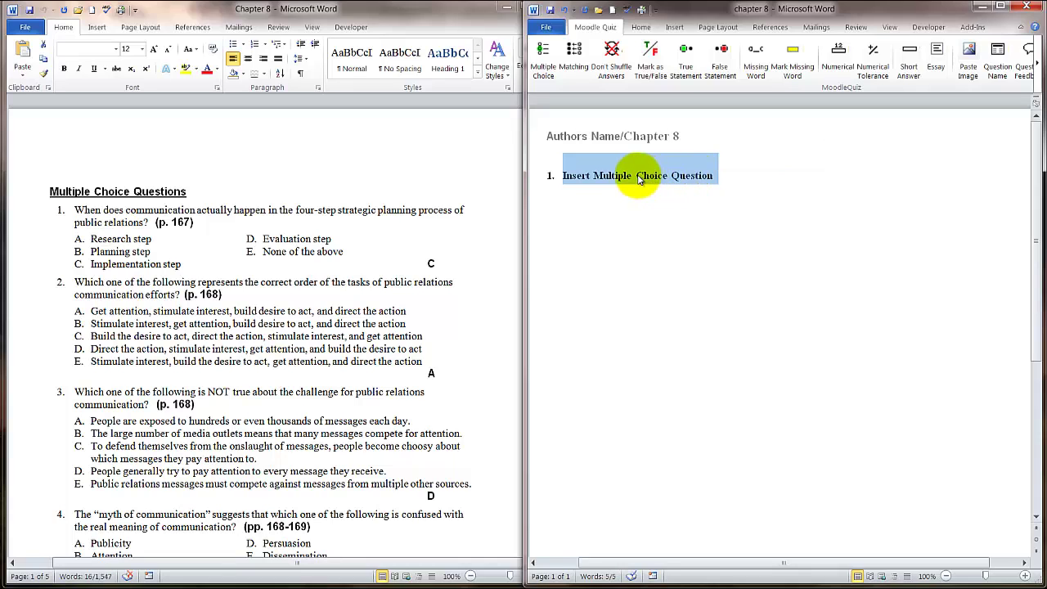
key("ctrl+v")
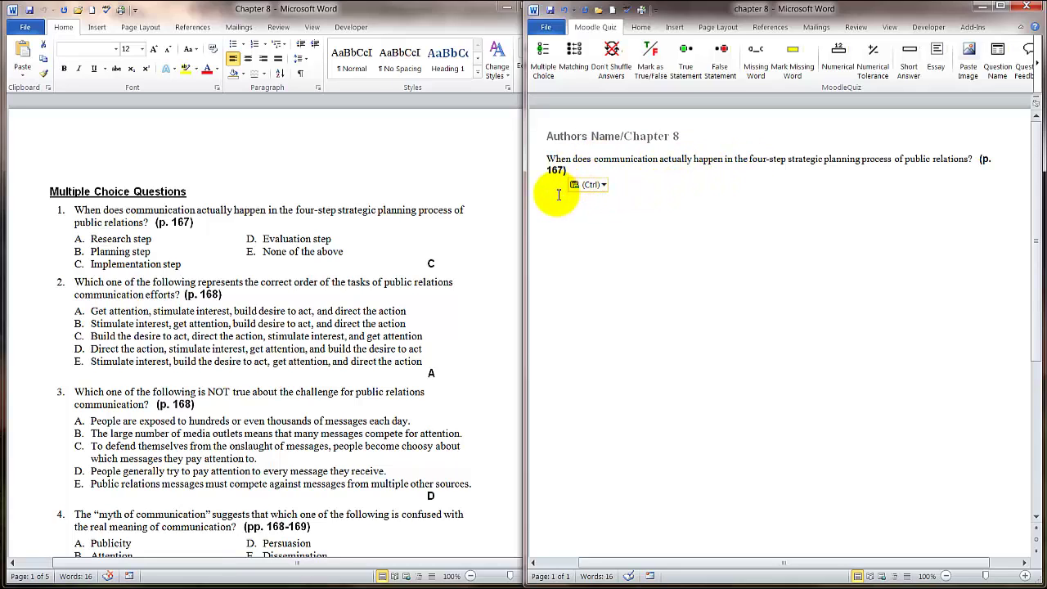
key("ctrl+z")
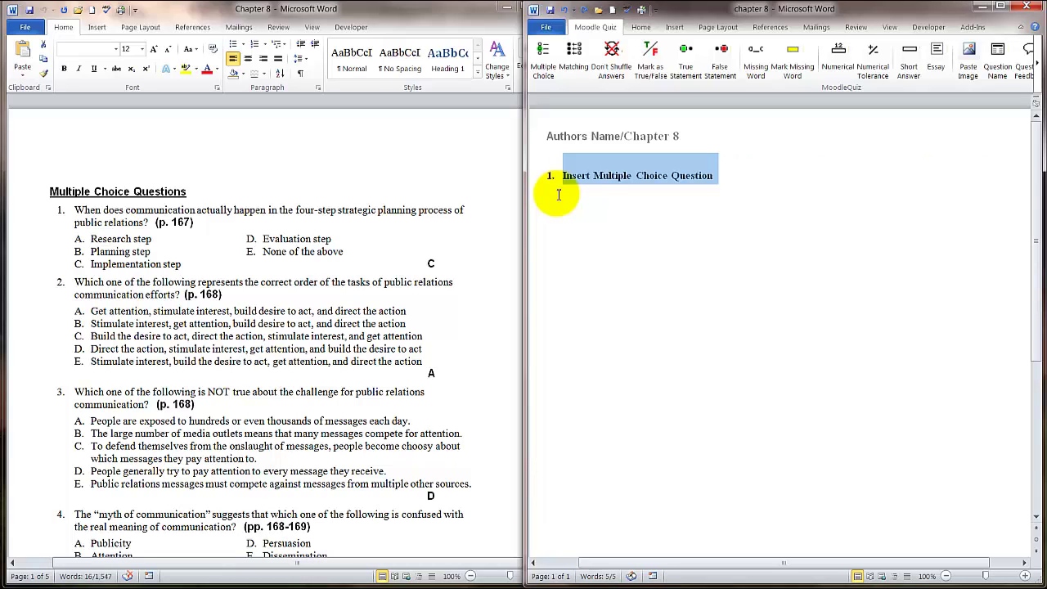
Step: Paste the copied question in front of item 1's placeholder text and delete the words "Insert Multiple Choice Question"
left_click(572, 175)
left_click_drag(564, 175, 641, 169)
left_click(562, 175)
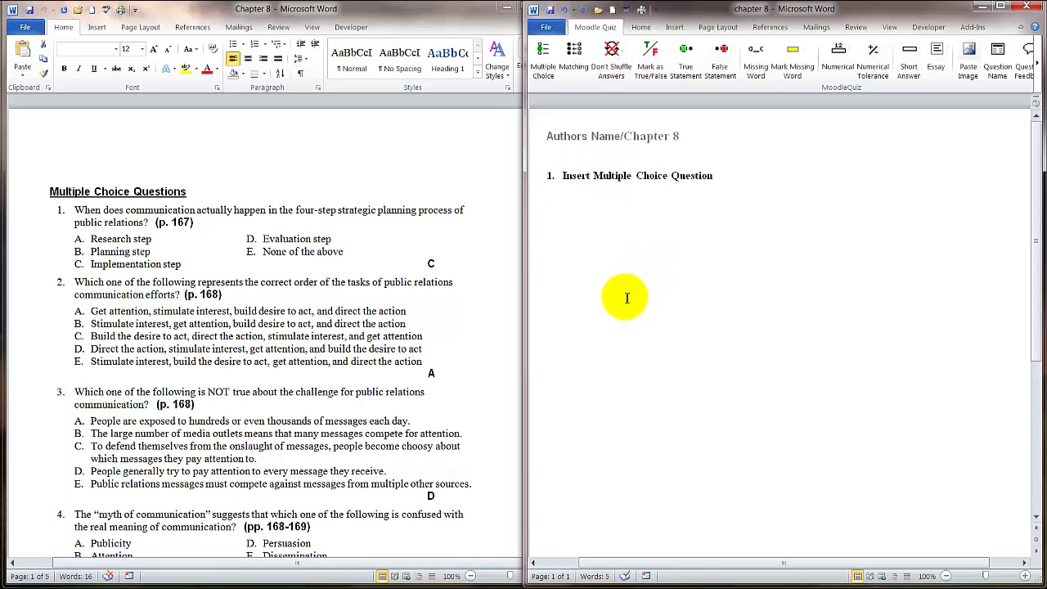
key("ctrl+v")
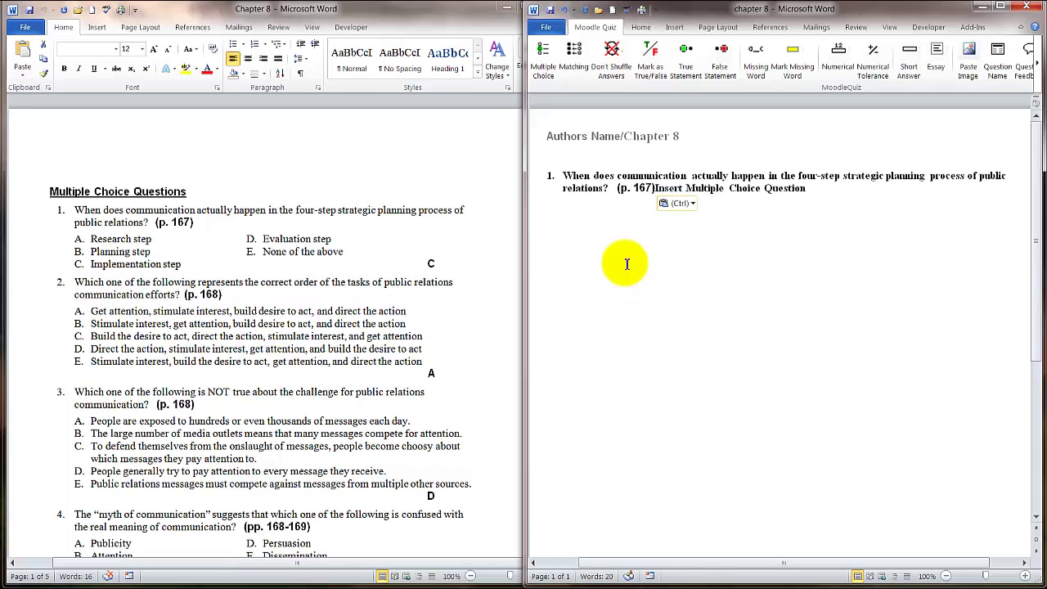
left_click_drag(657, 187, 805, 188)
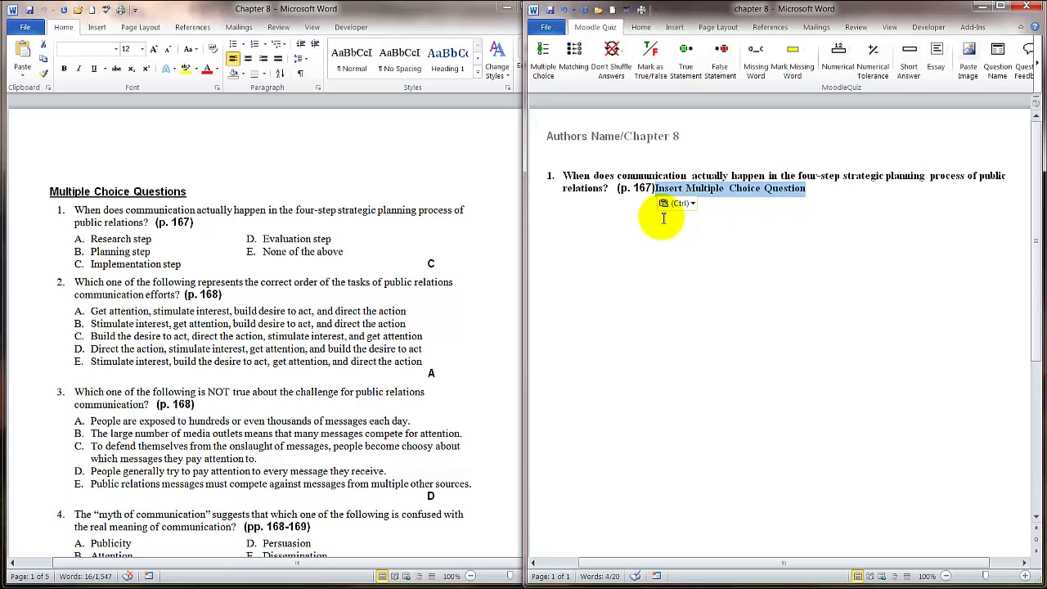
key("Delete")
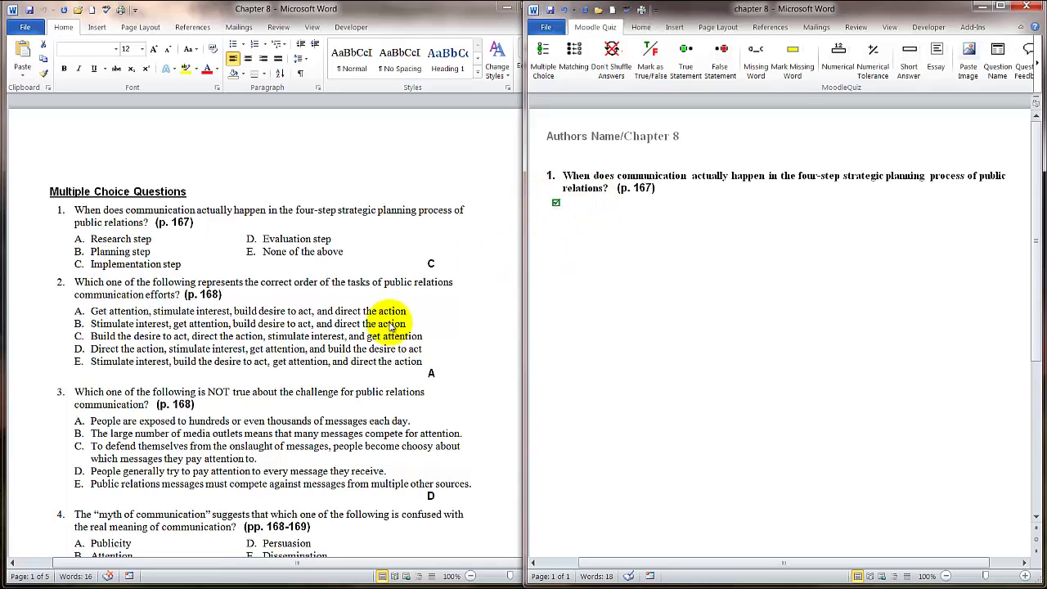
Step: Copy the answer "Research step" from the source document into question 1's first answer line and start another answer line
left_click(150, 239)
left_click_drag(150, 239, 118, 238)
key("ctrl+c")
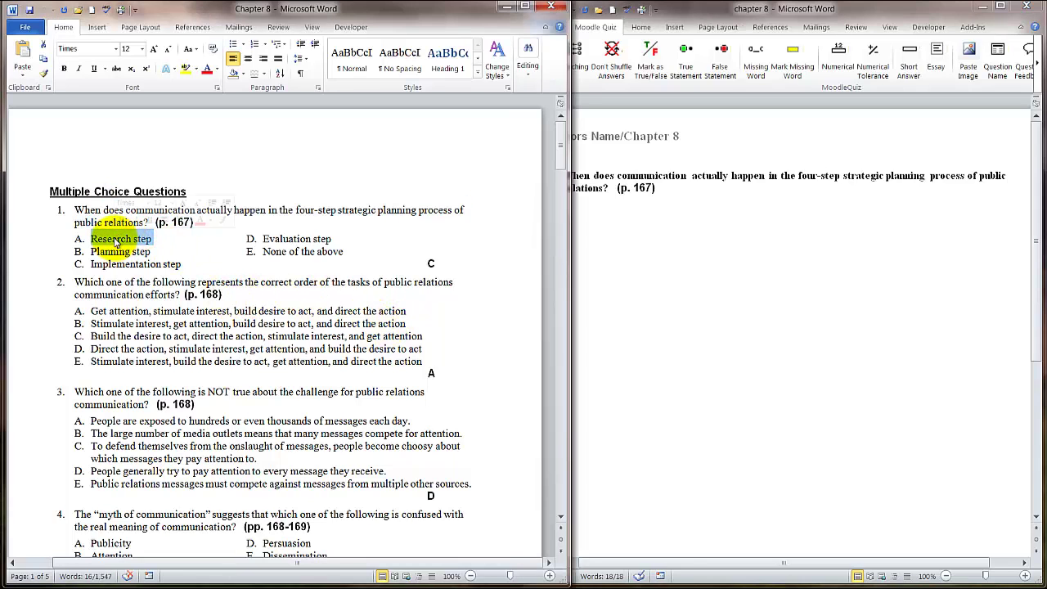
left_click(615, 203)
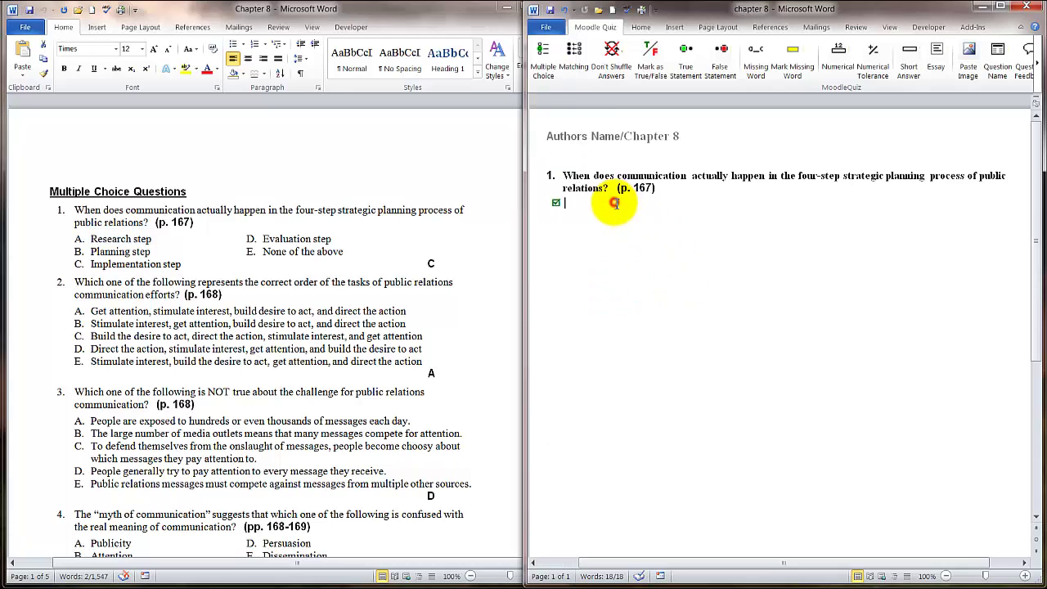
key("ctrl+v")
key("Return")
Step: Copy the answer "Planning step" from the source document into question 1's second answer line and start a third one
left_click(152, 252)
left_click_drag(152, 252, 112, 252)
key("ctrl+c")
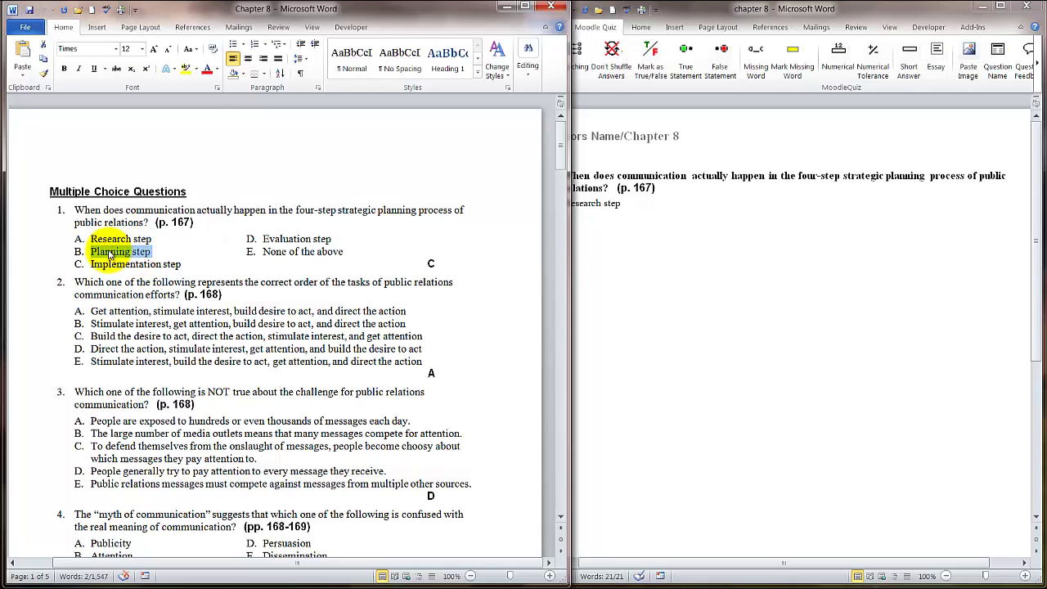
left_click(605, 226)
key("ctrl+v")
key("Return")
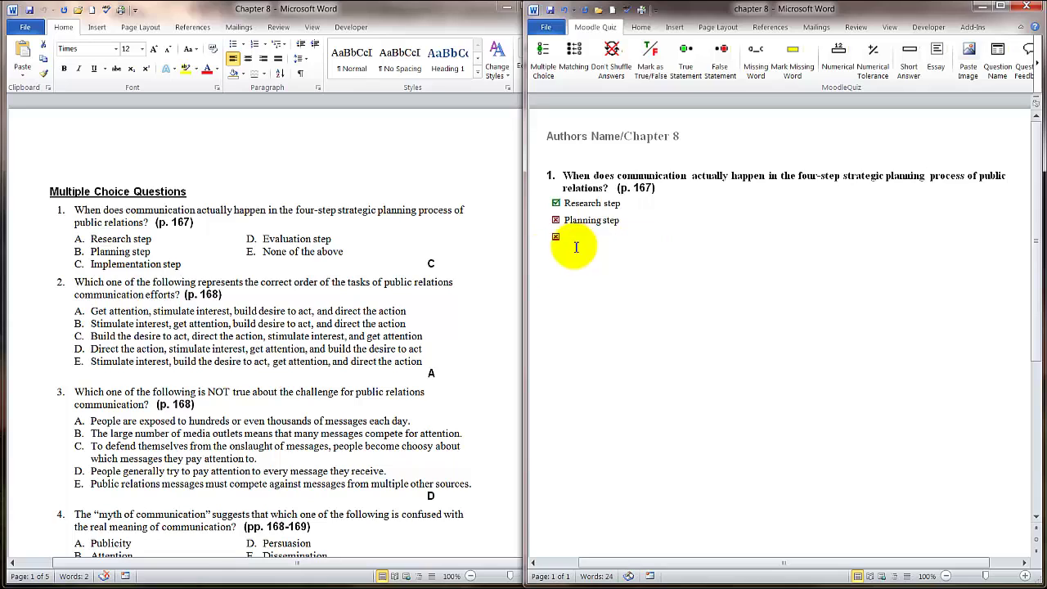
Step: Copy the answer "Implementation step" from the source document into question 1's third answer line and start a fourth one
left_click(181, 264)
left_click_drag(182, 264, 92, 265)
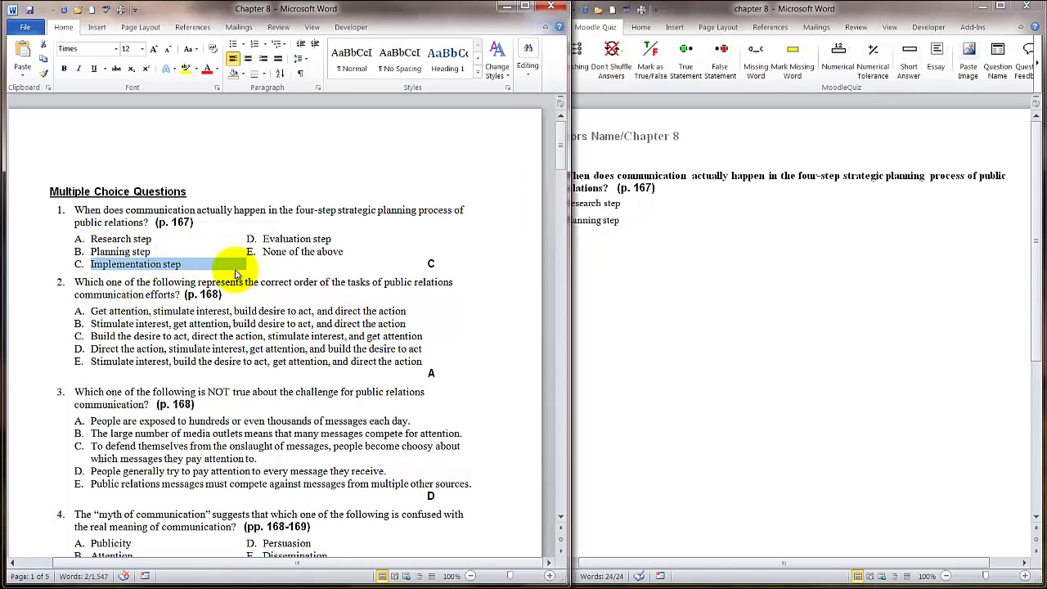
left_click(181, 264)
left_click_drag(184, 264, 91, 264)
key("ctrl+c")
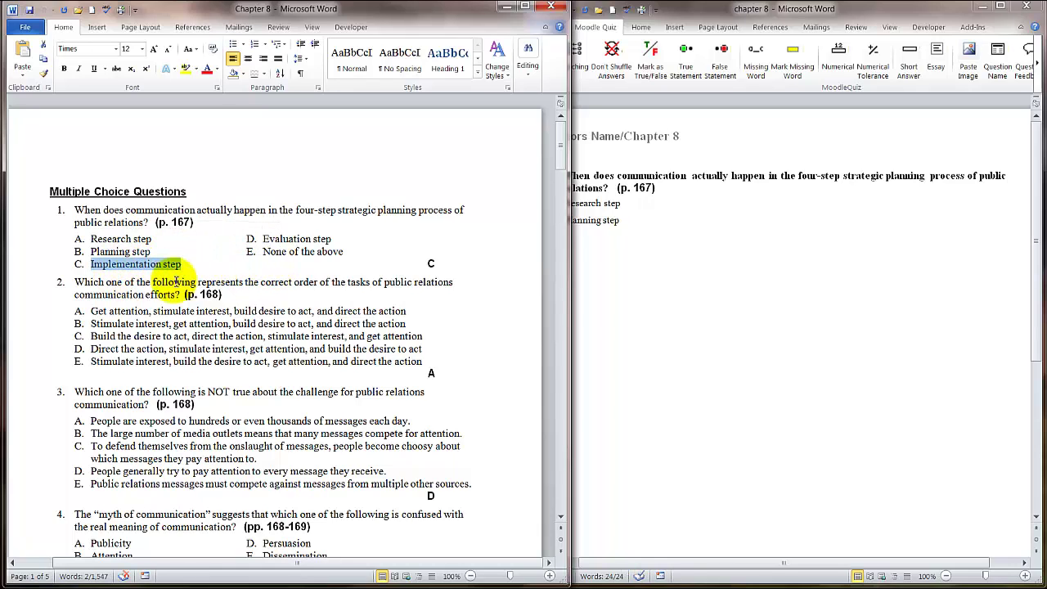
left_click(602, 236)
key("ctrl+v")
key("Return")
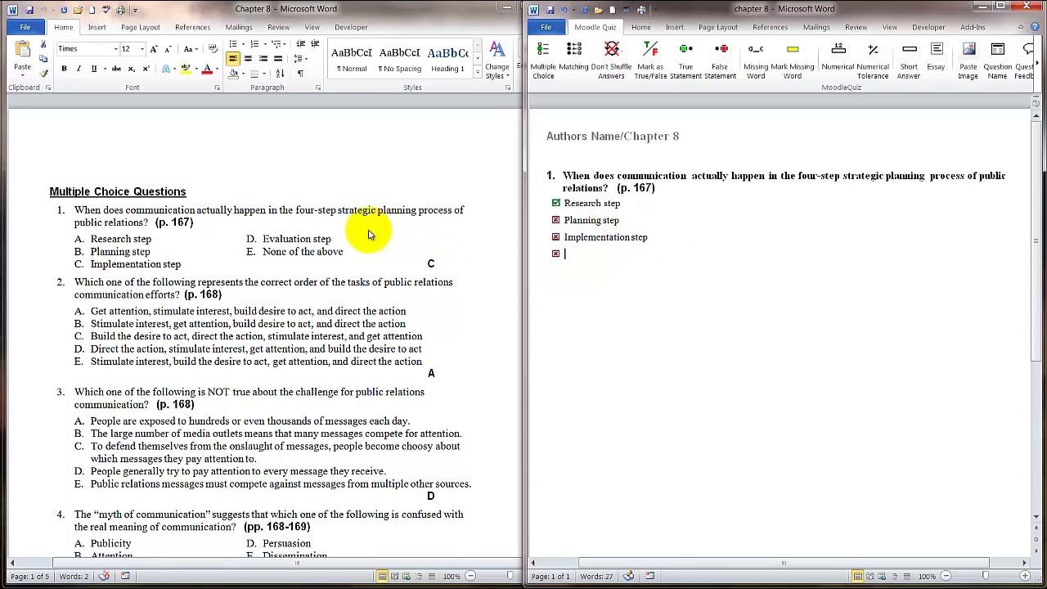
Step: Copy the answer "Evaluation step" from the source document into question 1's fourth answer line
left_click(331, 238)
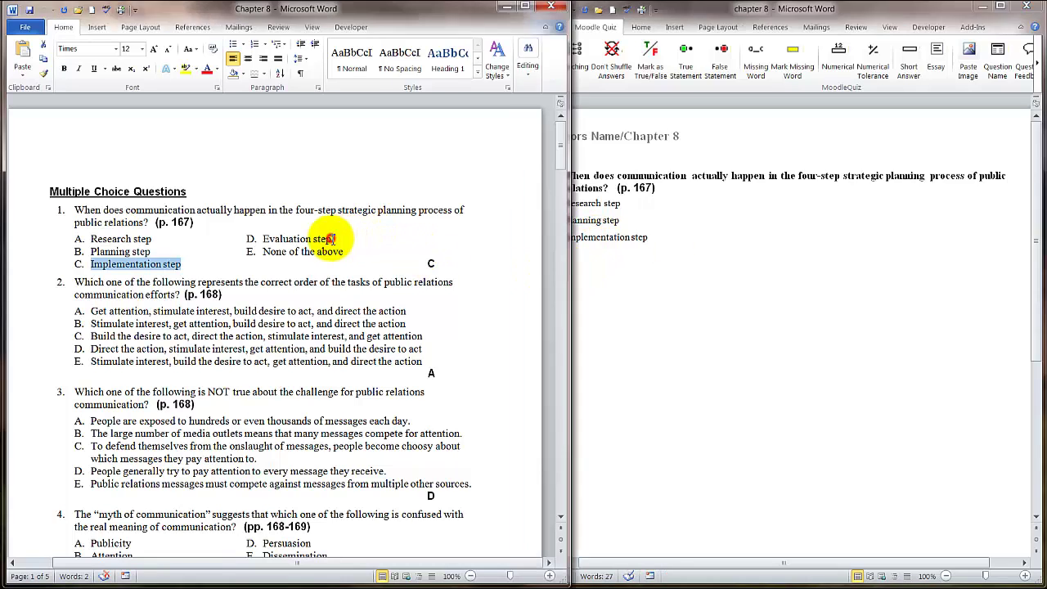
left_click_drag(332, 238, 290, 239)
key("ctrl+c")
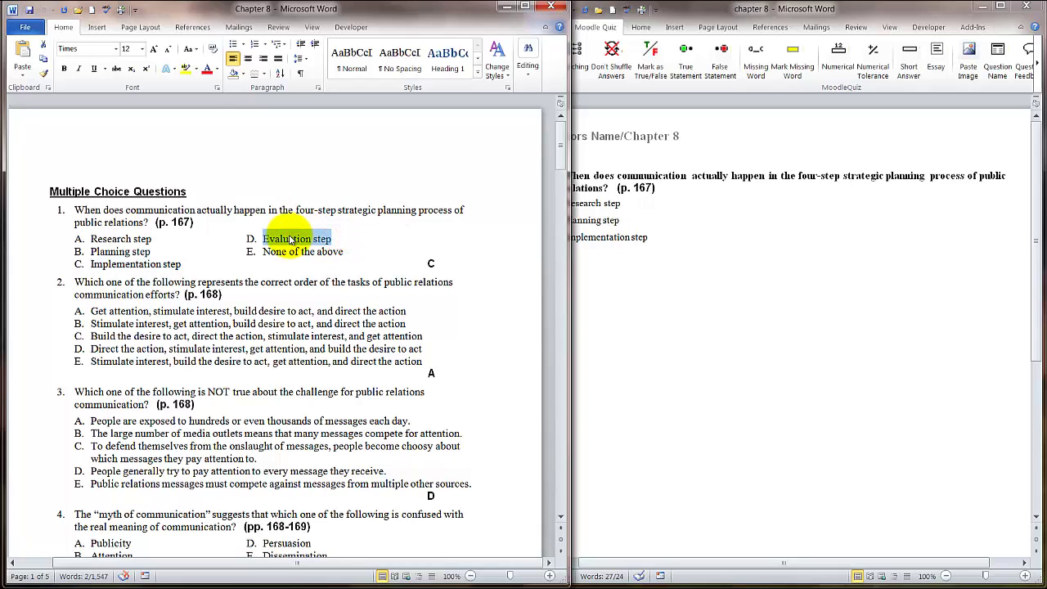
left_click(634, 249)
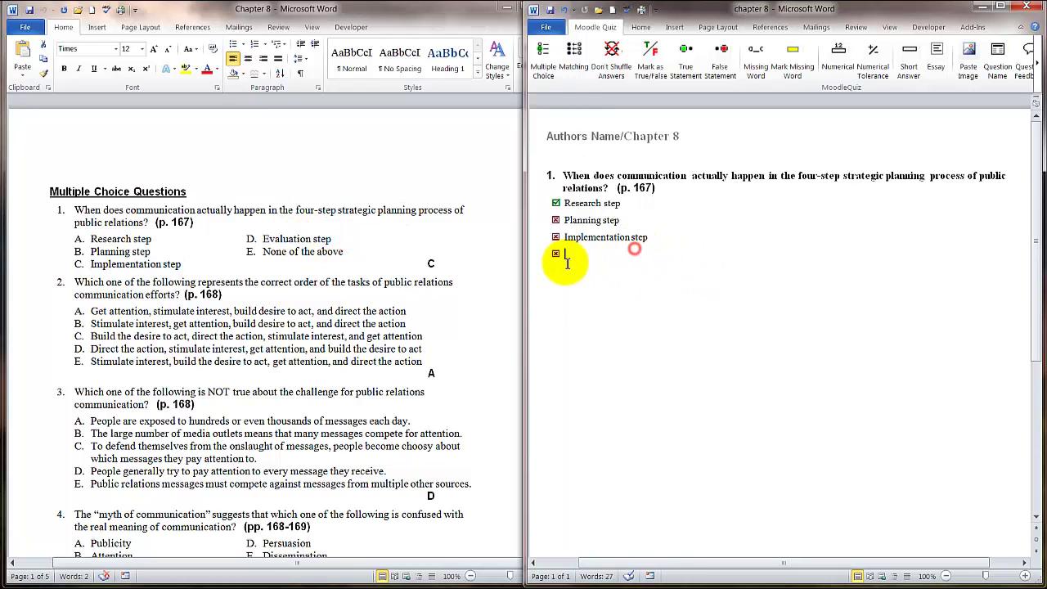
key("ctrl+v")
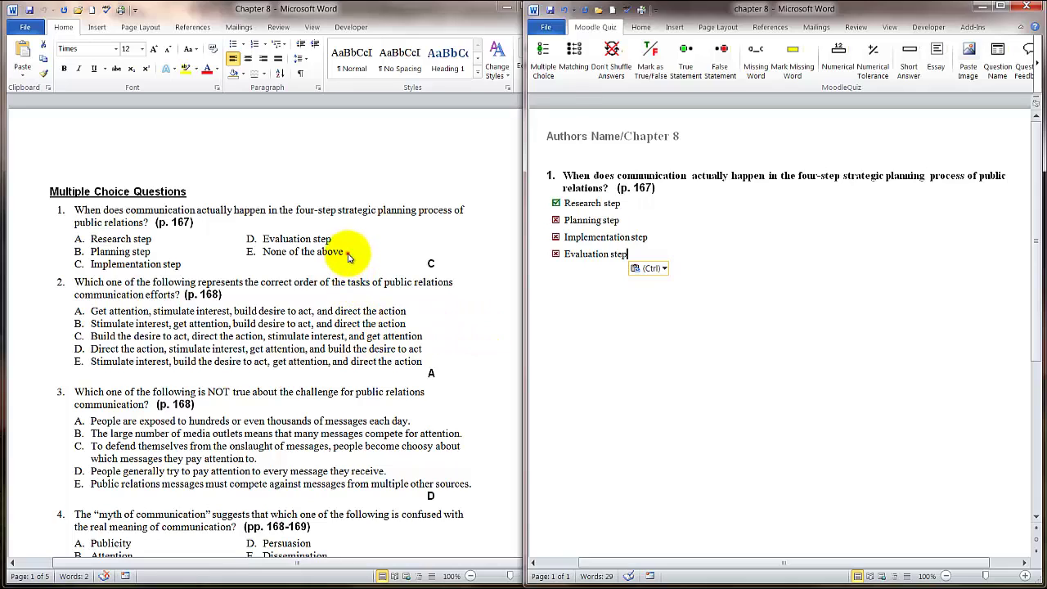
Step: Copy the answer "None of the above" from the source document into a fifth answer line of question 1
left_click(348, 253)
left_click_drag(348, 253, 263, 252)
key("ctrl+c")
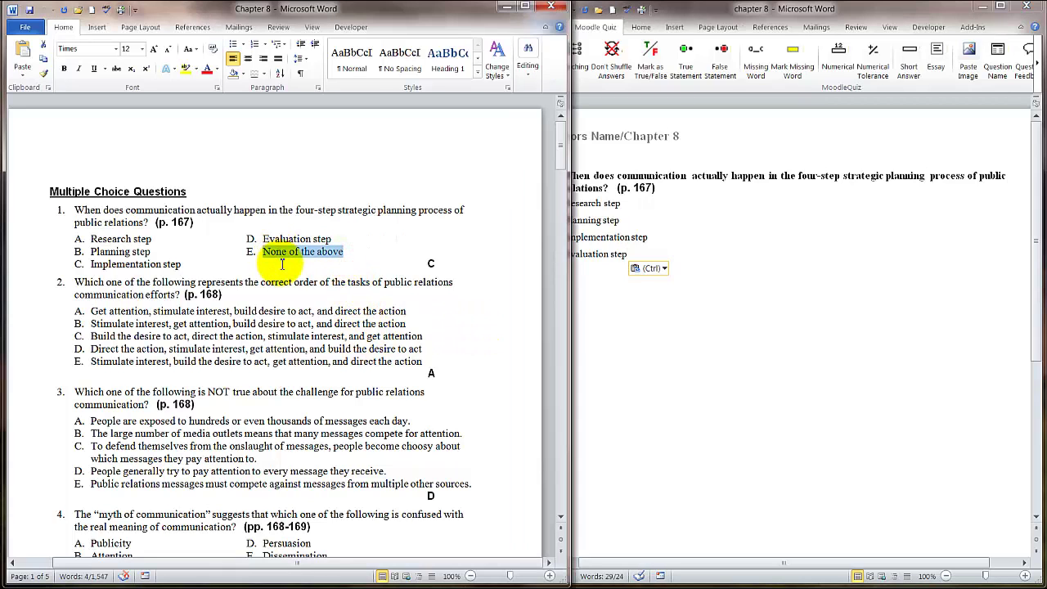
left_click(597, 274)
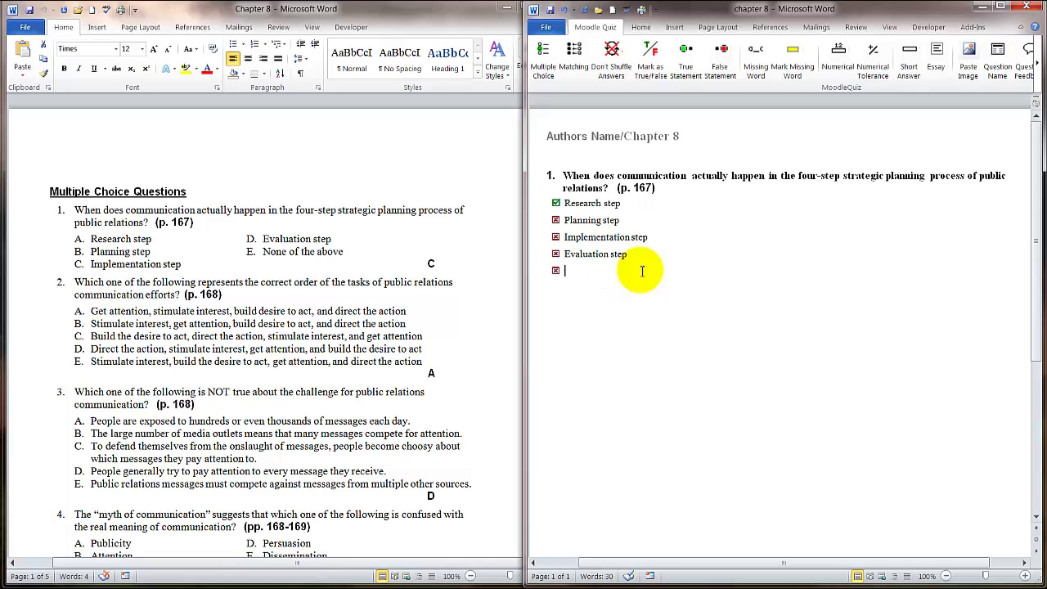
key("ctrl+v")
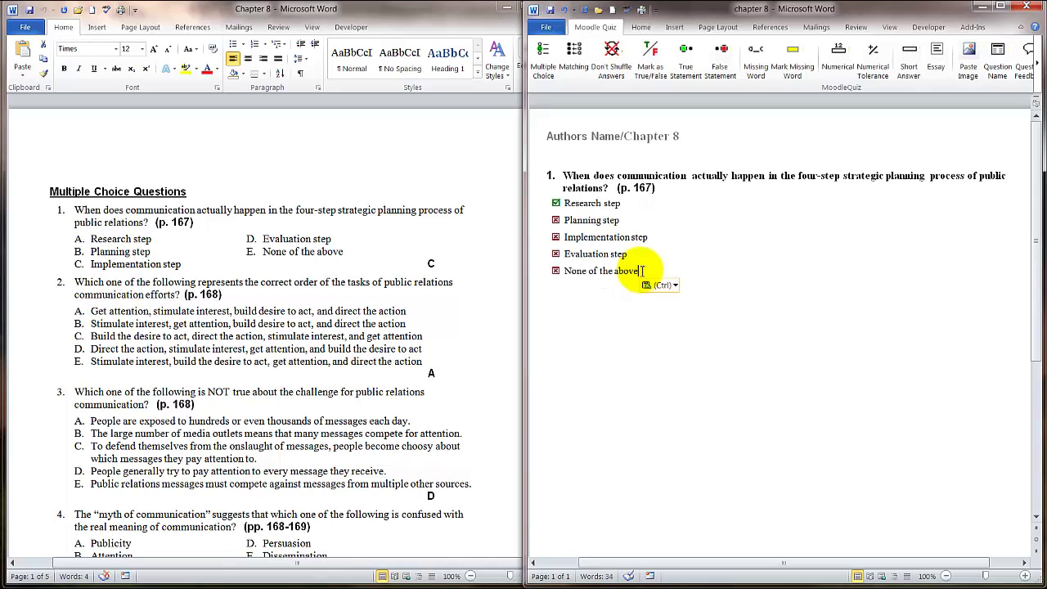
Step: Mark "Research step" as a false answer and "Implementation step" as the true answer of question 1
left_click(595, 203)
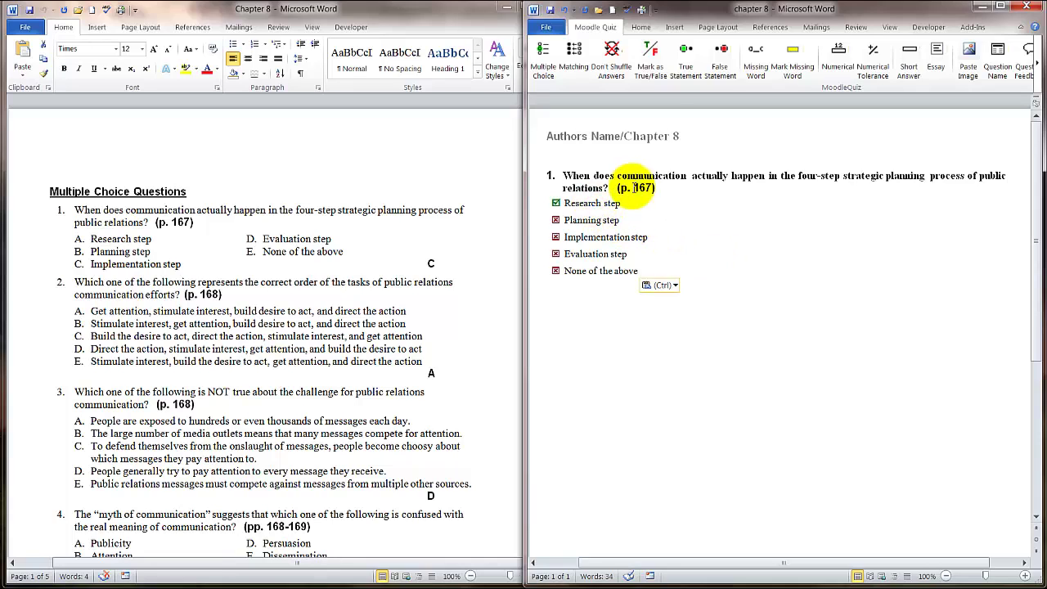
left_click(652, 77)
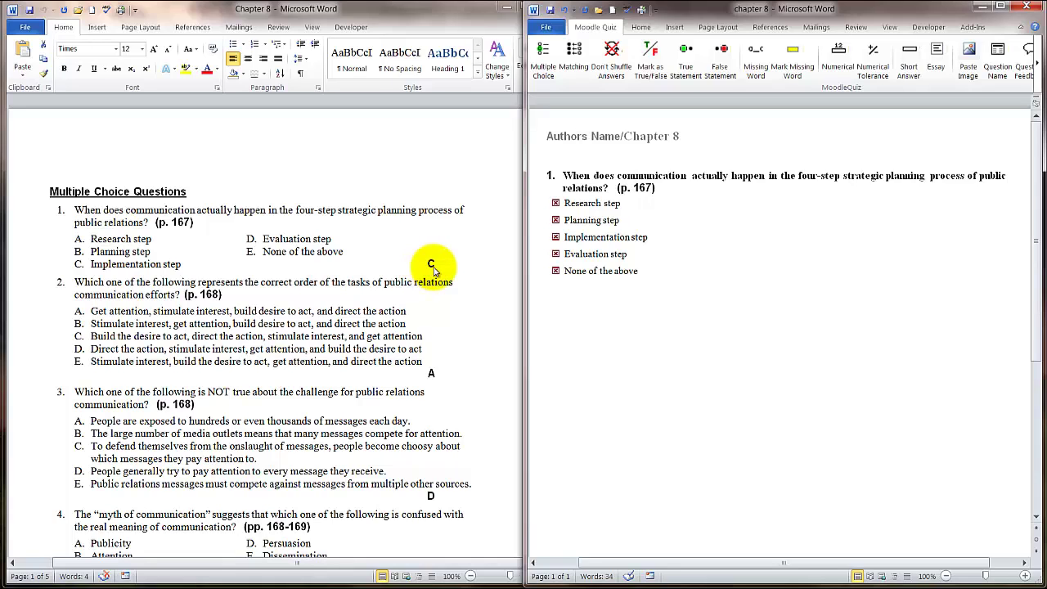
left_click(606, 237)
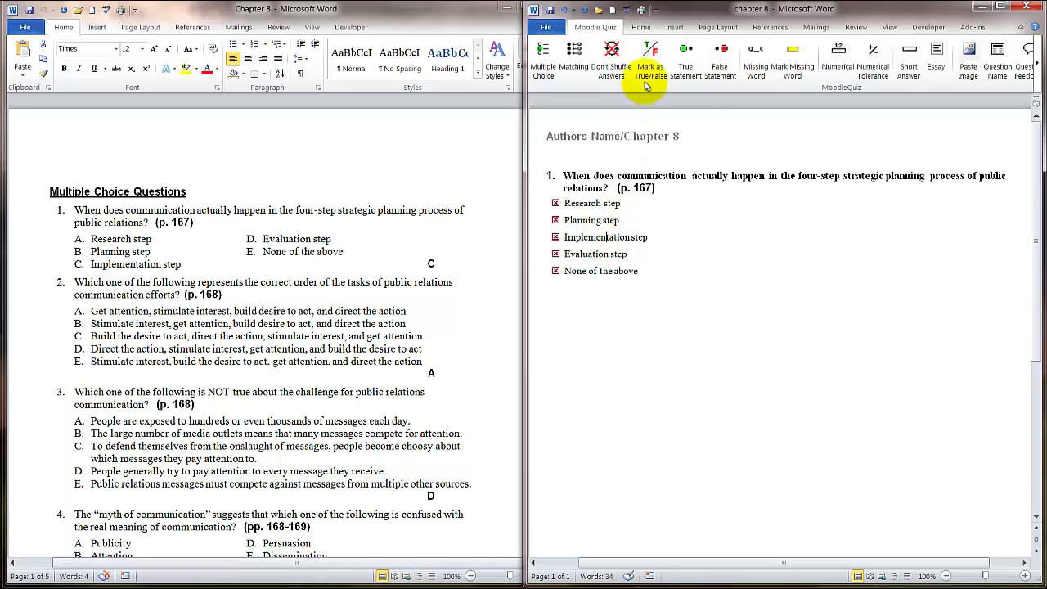
left_click(651, 64)
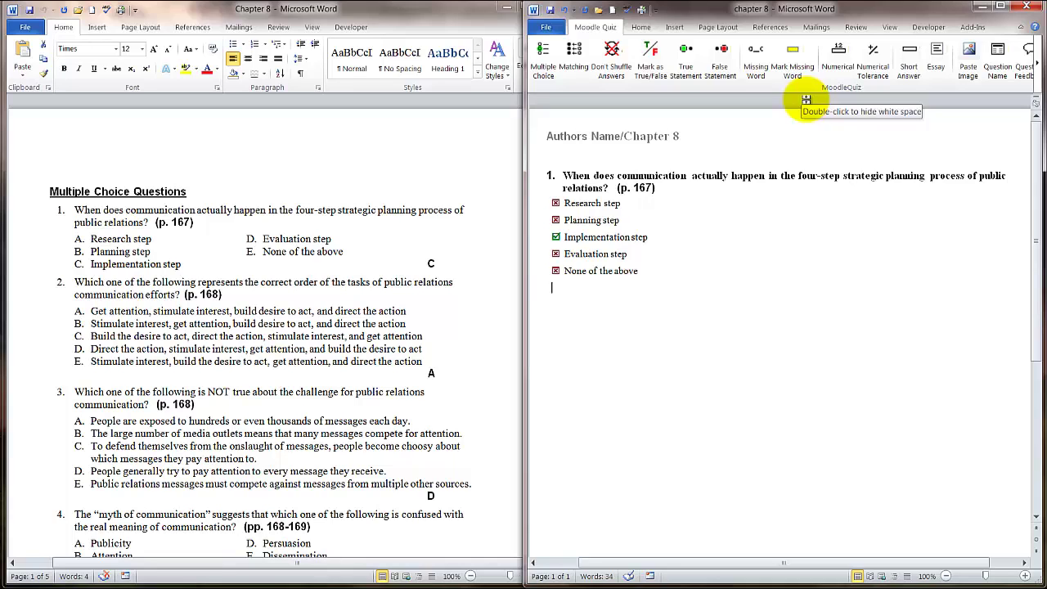
Step: Add the question title "Communication actually happen in the 4step" below question 1's answers, correcting the misspelled "actually"
left_click(997, 71)
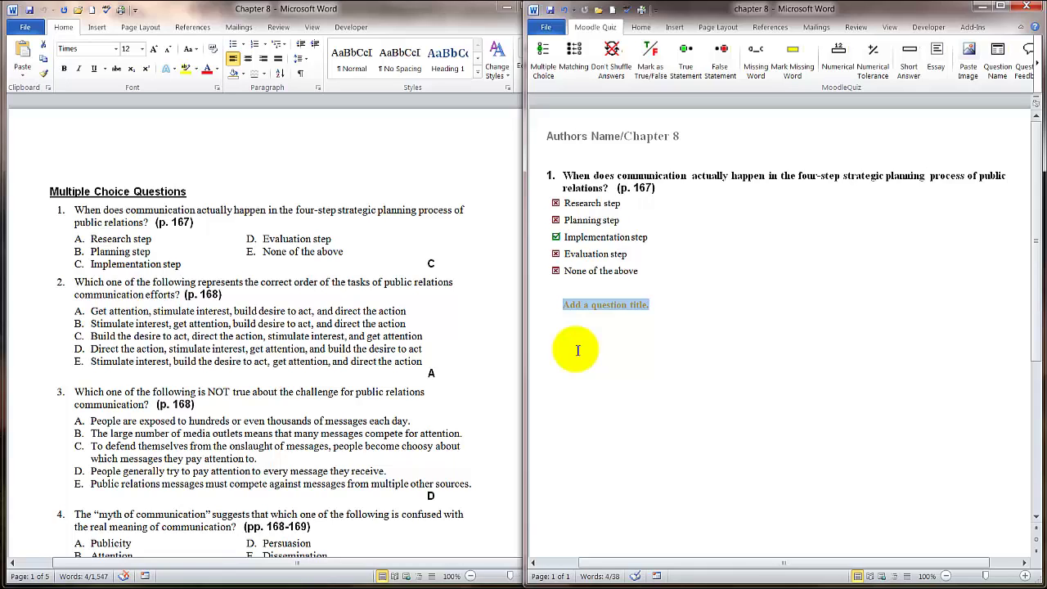
type("com")
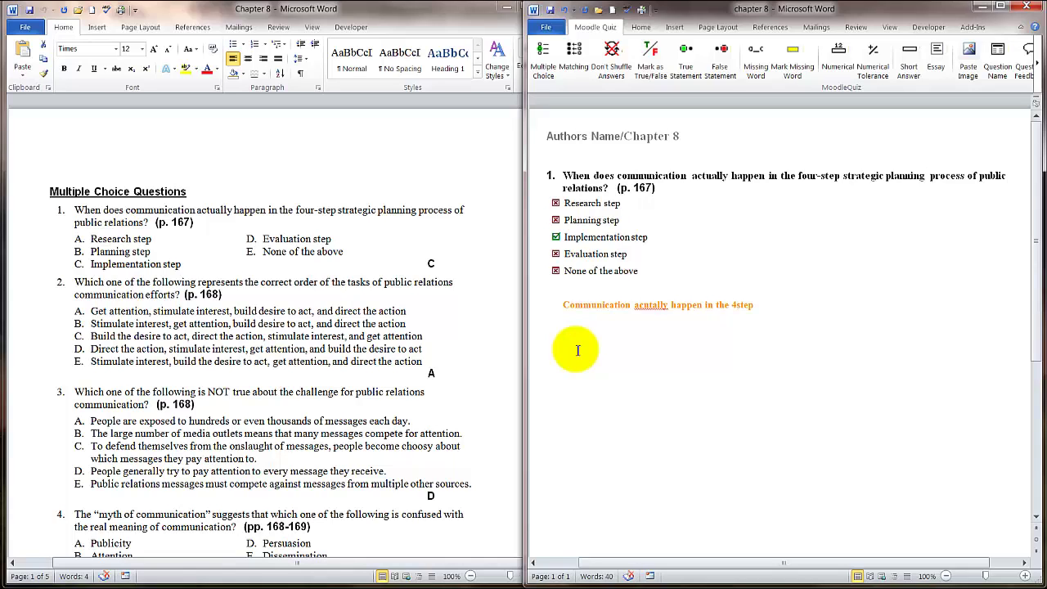
right_click(654, 306)
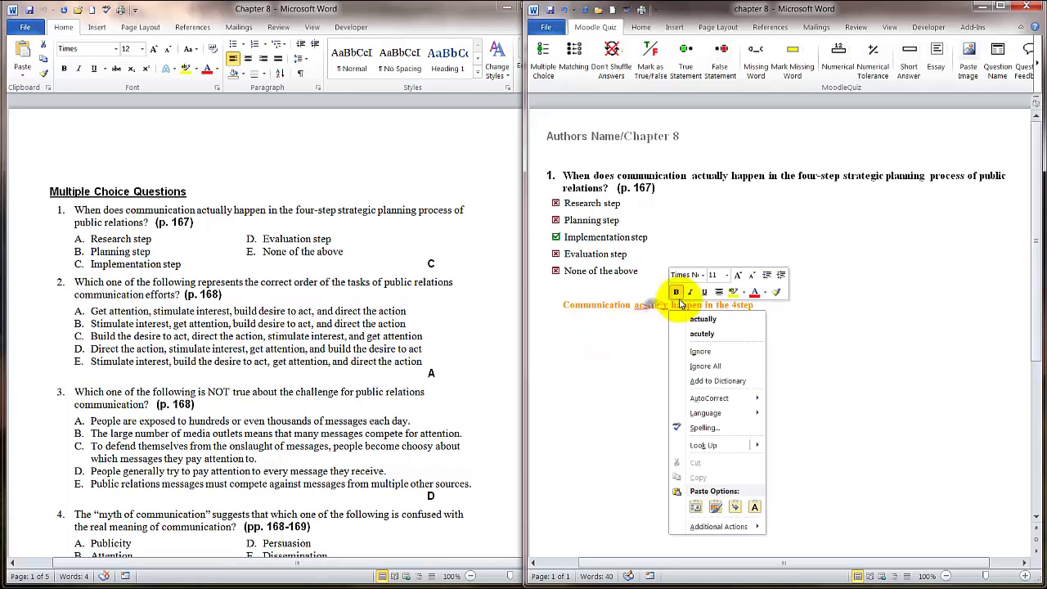
left_click(725, 315)
left_click(753, 306)
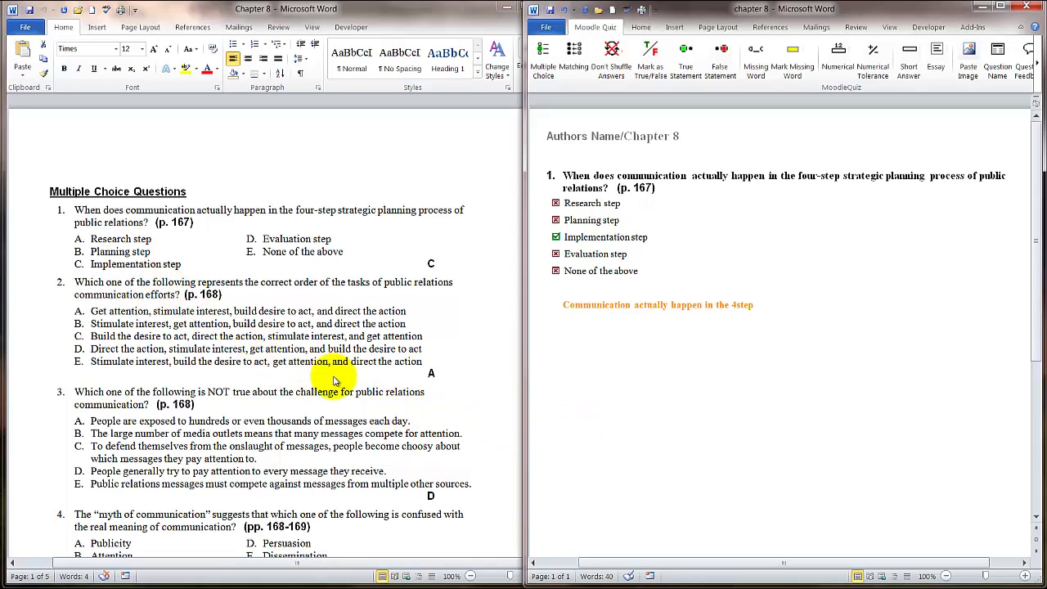
Step: Insert a second multiple choice question and replace its placeholder text with question 2 copied from the source document, including "(p. 168)"
left_click(550, 56)
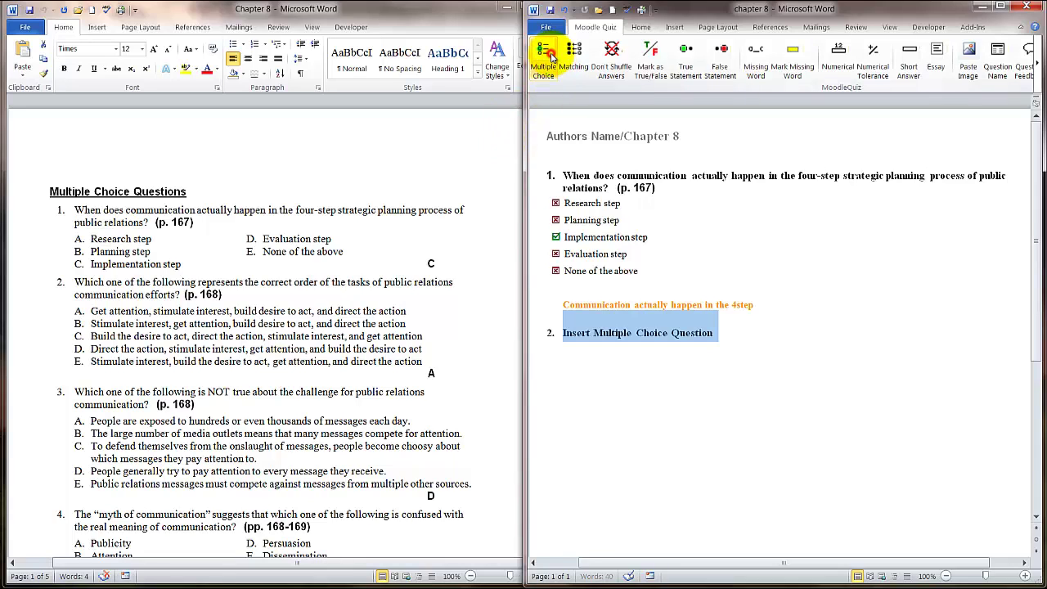
left_click(397, 368)
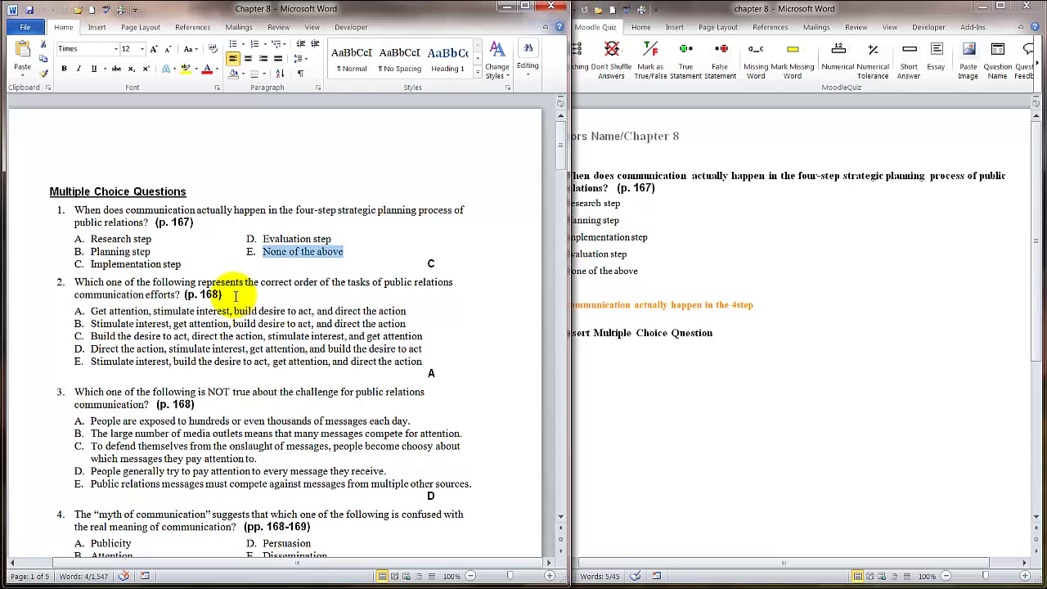
left_click_drag(222, 295, 77, 287)
key("ctrl+c")
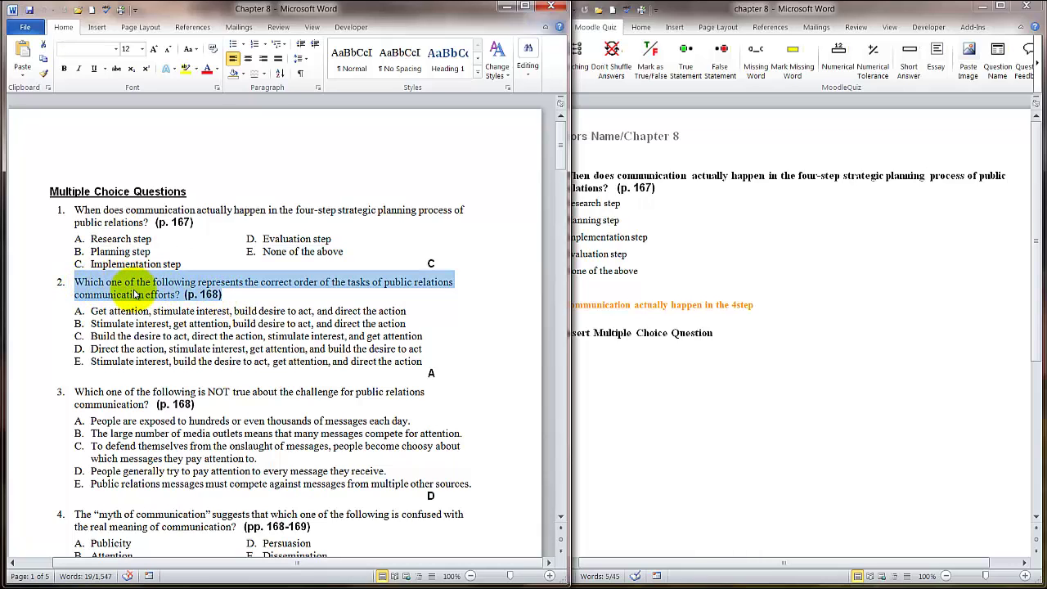
left_click(561, 343)
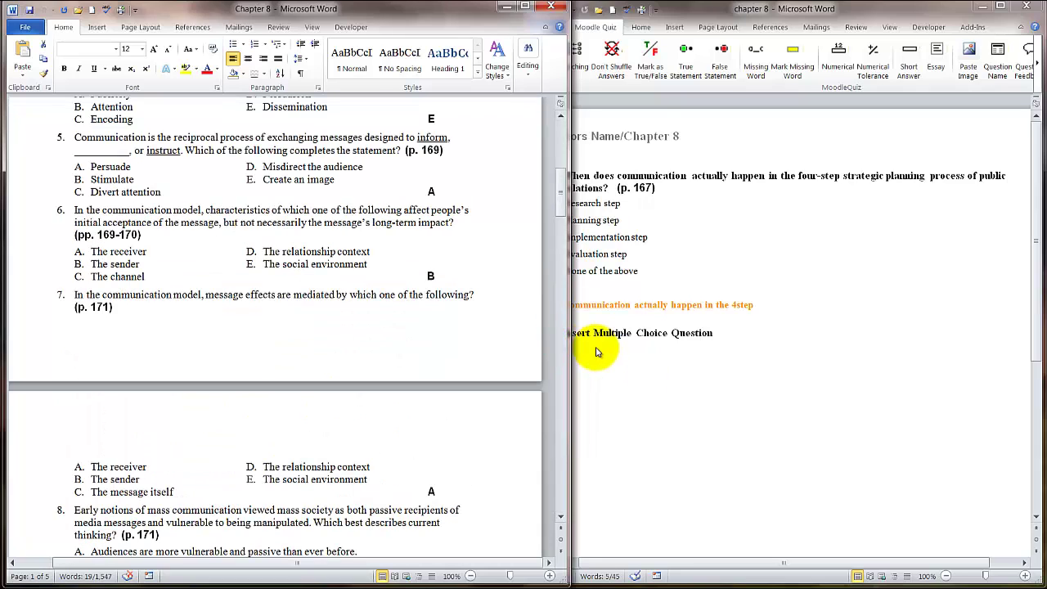
left_click(596, 350)
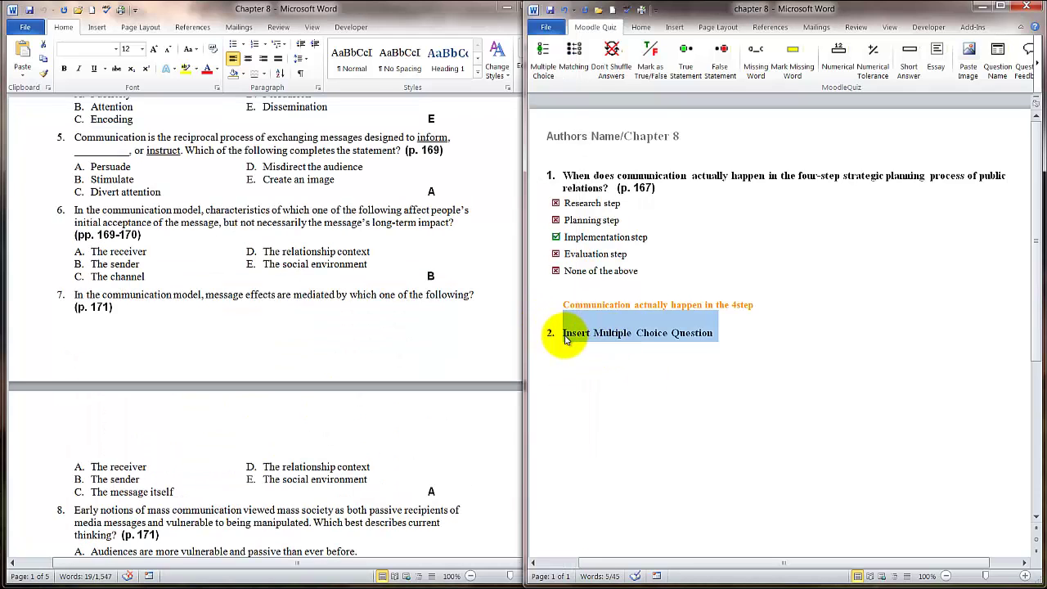
left_click(564, 335)
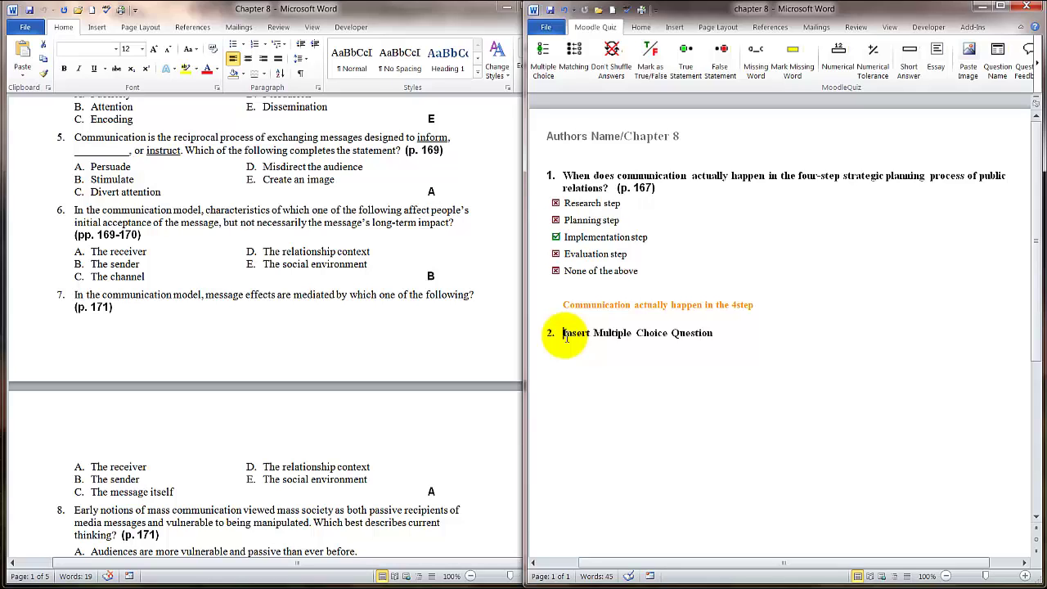
key("ctrl+v")
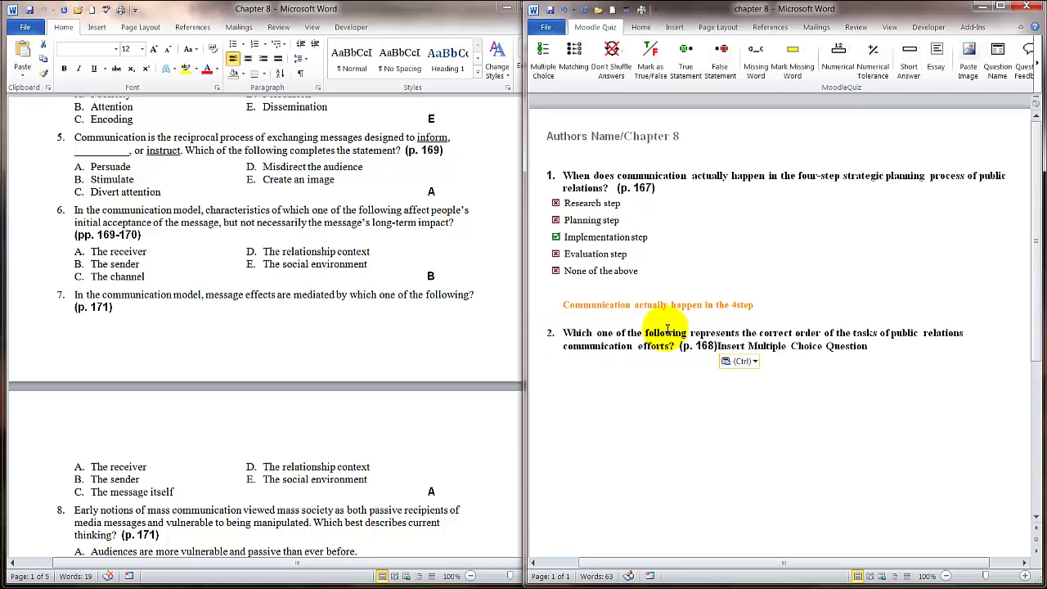
left_click_drag(717, 346, 838, 347)
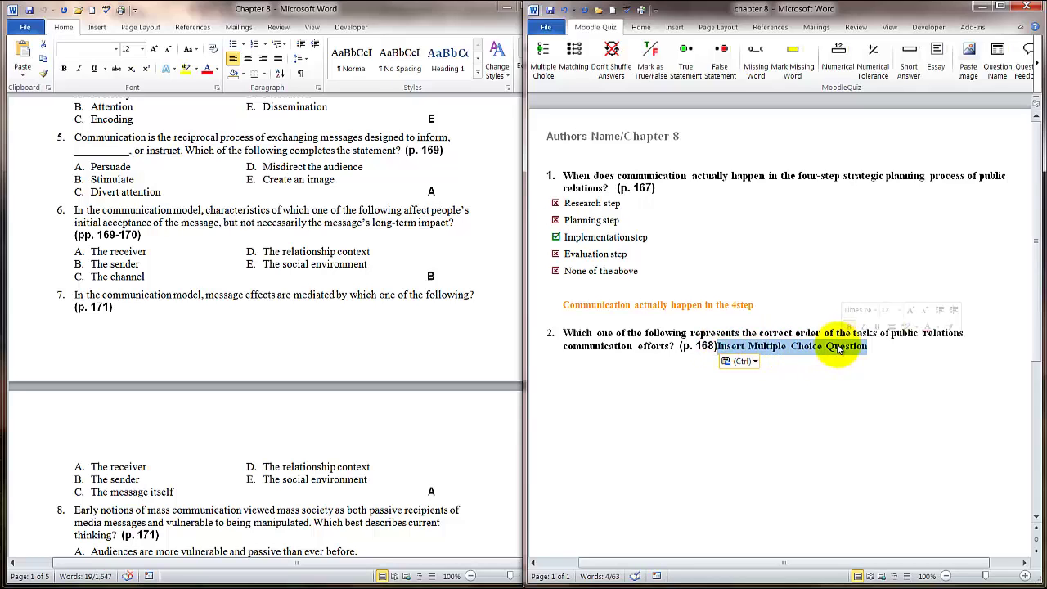
key("Delete")
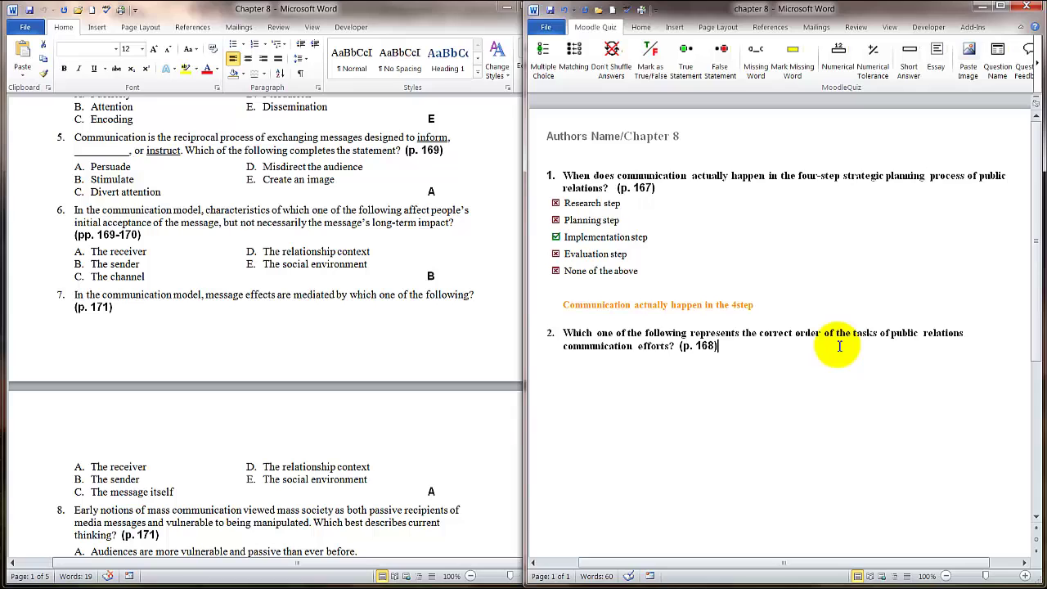
Step: Copy answer A, "Get attention, stimulate interest, build desire to act, and direct the action", into question 2's first answer line and start another
key("Return")
left_click(390, 319)
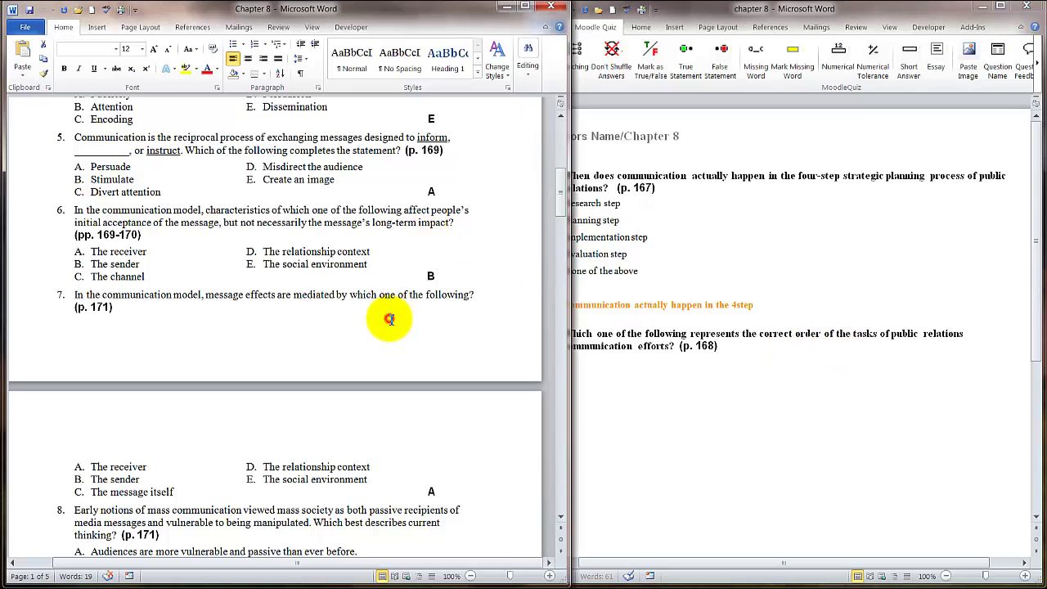
scroll(389, 319, "up", 9)
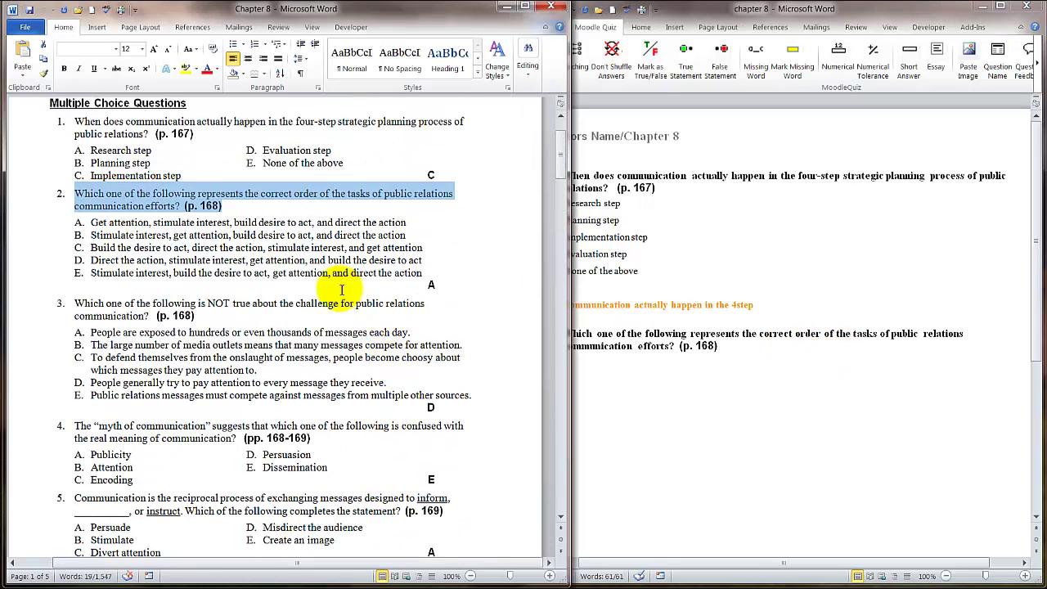
left_click_drag(405, 222, 91, 224)
key("ctrl+c")
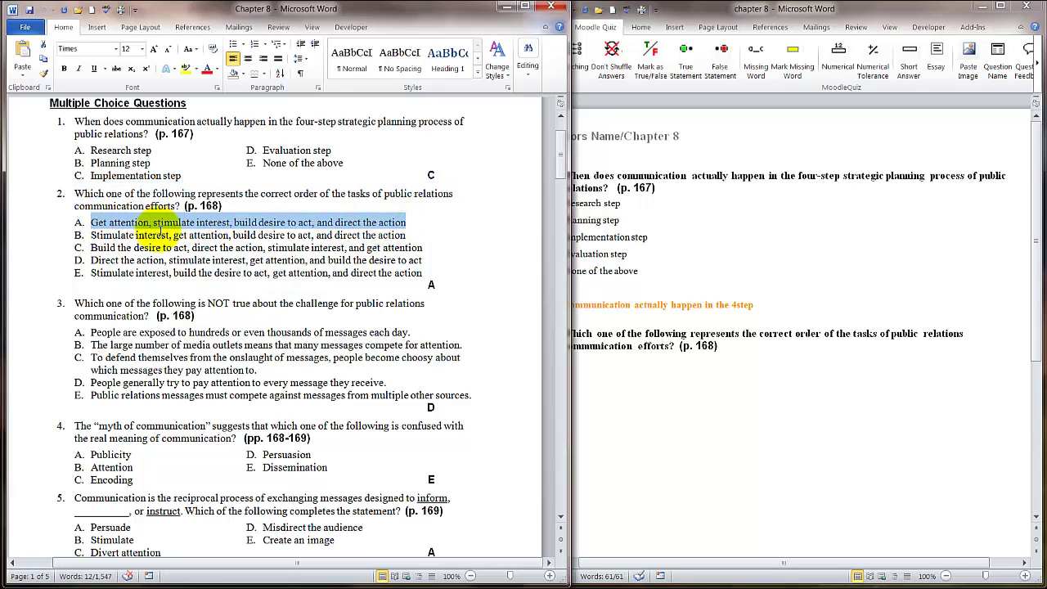
left_click(573, 366)
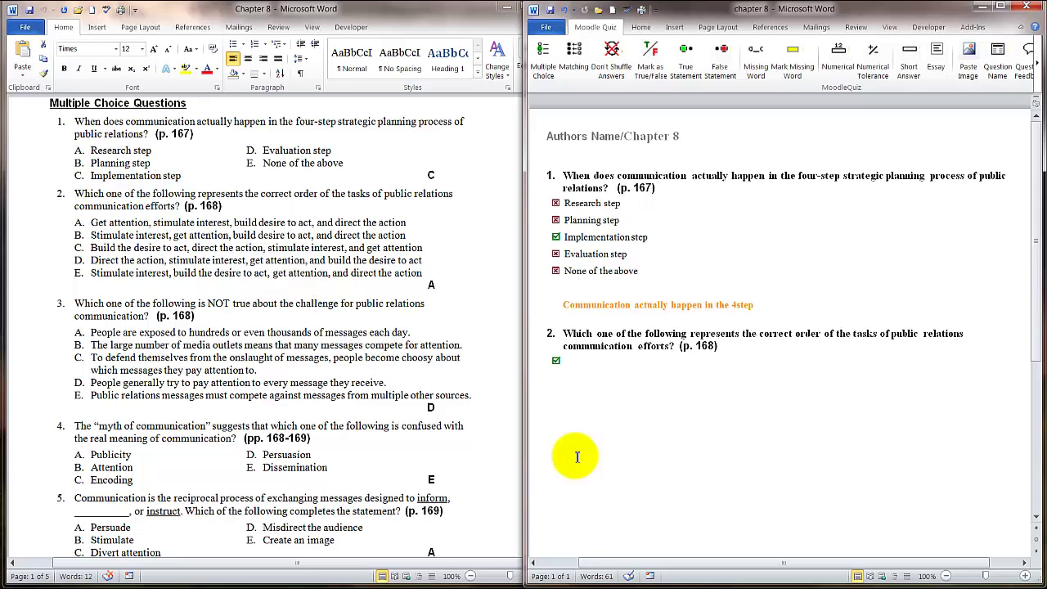
key("ctrl+v")
key("Return")
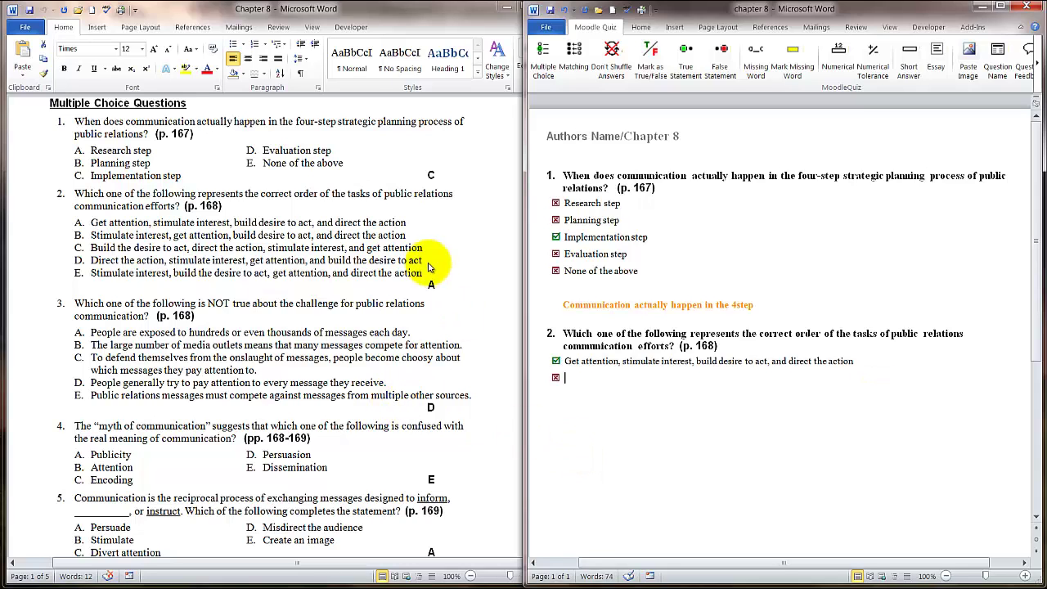
Step: Copy answer B, "Stimulate interest, get attention, build desire to act, and direct the action", into question 2's second answer line and mark it false
key("alt+Tab")
left_click_drag(409, 235, 92, 235)
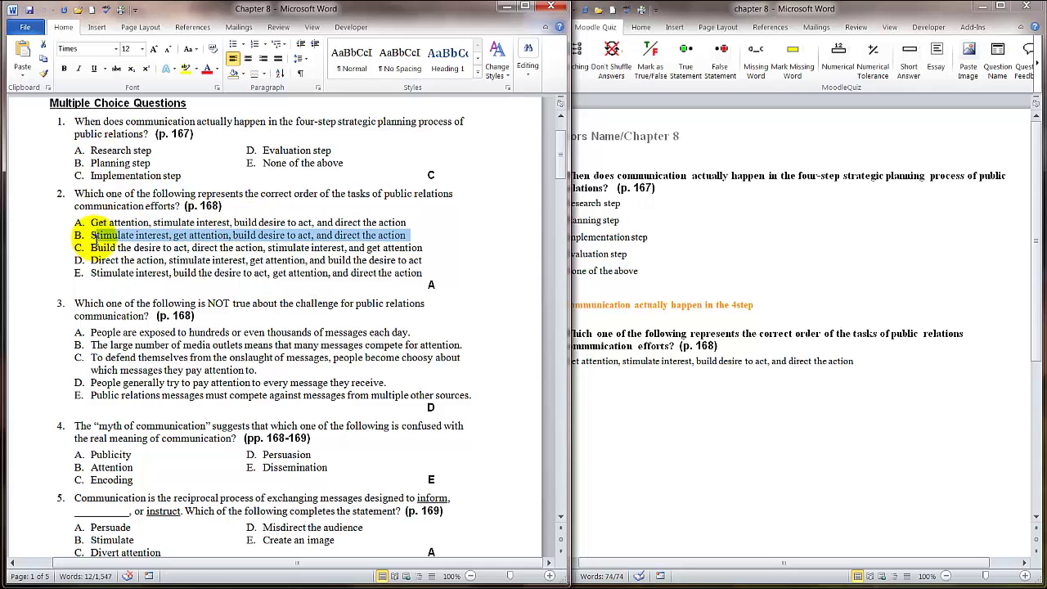
left_click(656, 393)
type("Stimulate interest, get attention, build desire to act, and direct the action")
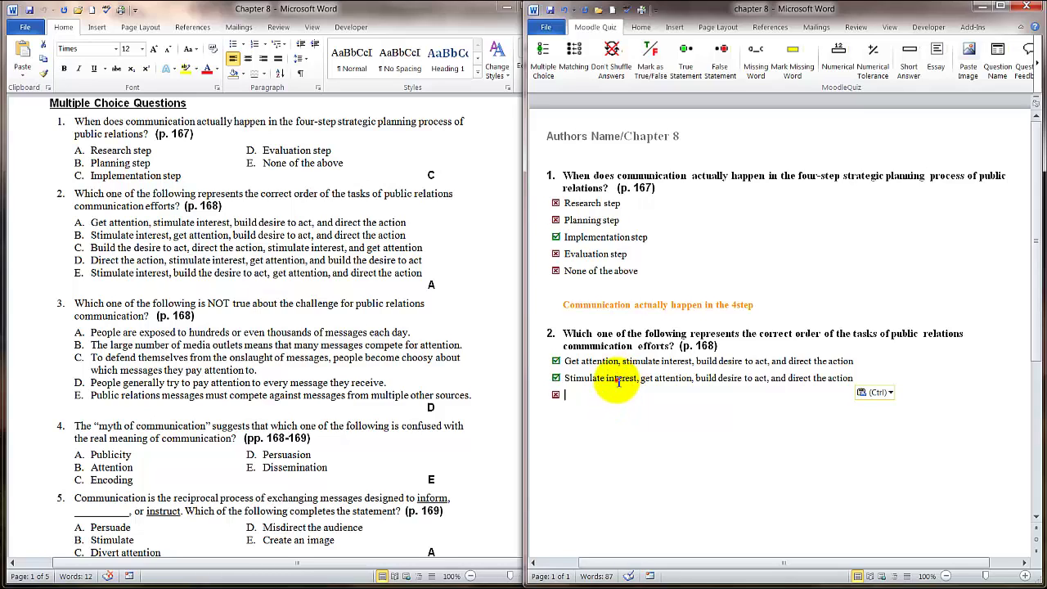
left_click(657, 54)
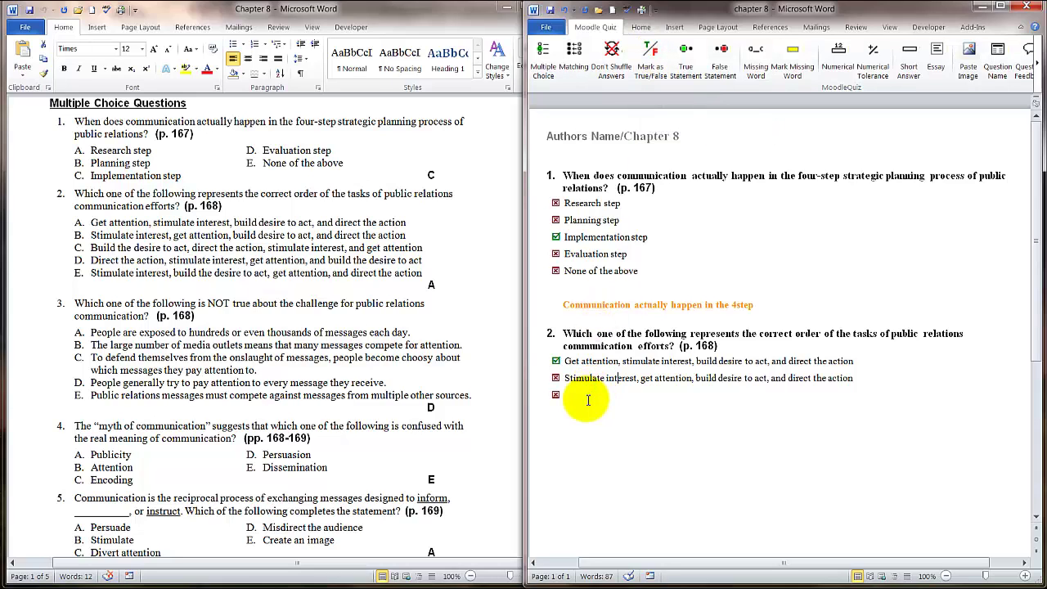
Step: Copy answer C, "Build the desire to act, direct the action, stimulate interest, and get attention", into question 2's third answer line and start another
left_click(173, 253)
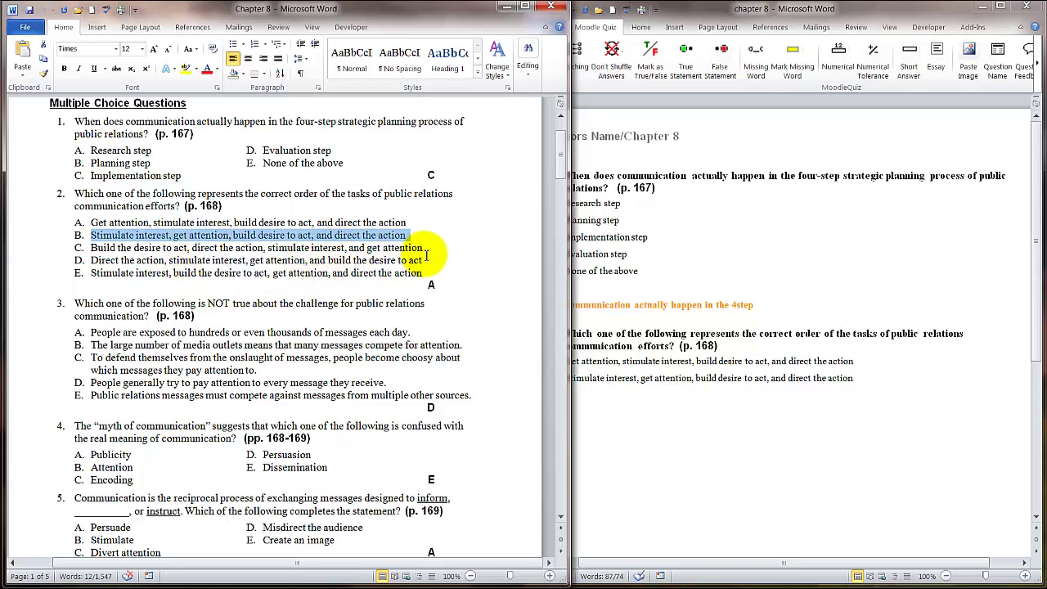
left_click_drag(426, 251, 104, 253)
key("ctrl+c")
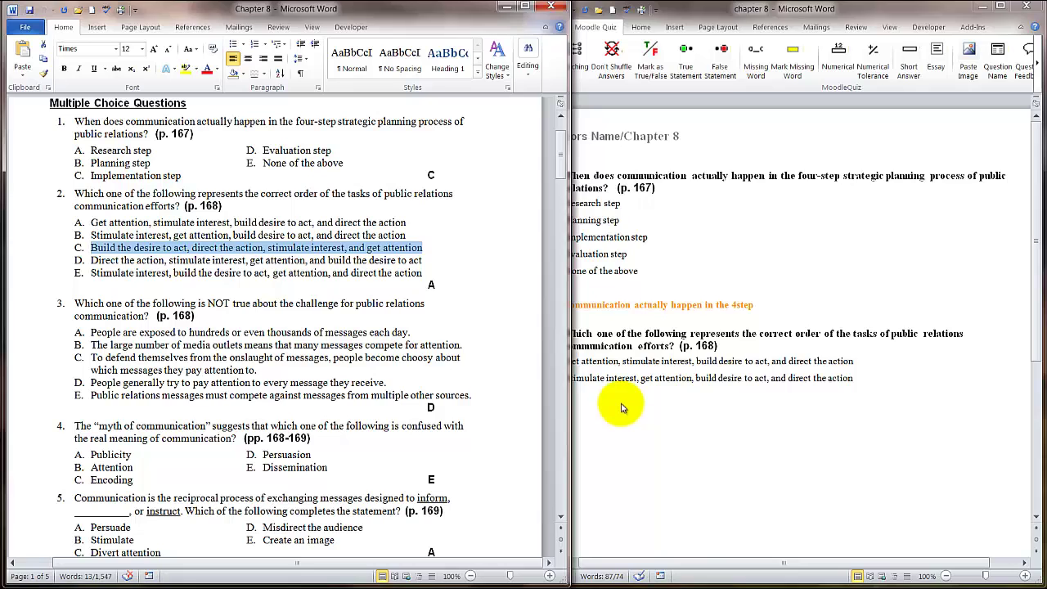
left_click(621, 404)
key("ctrl+v")
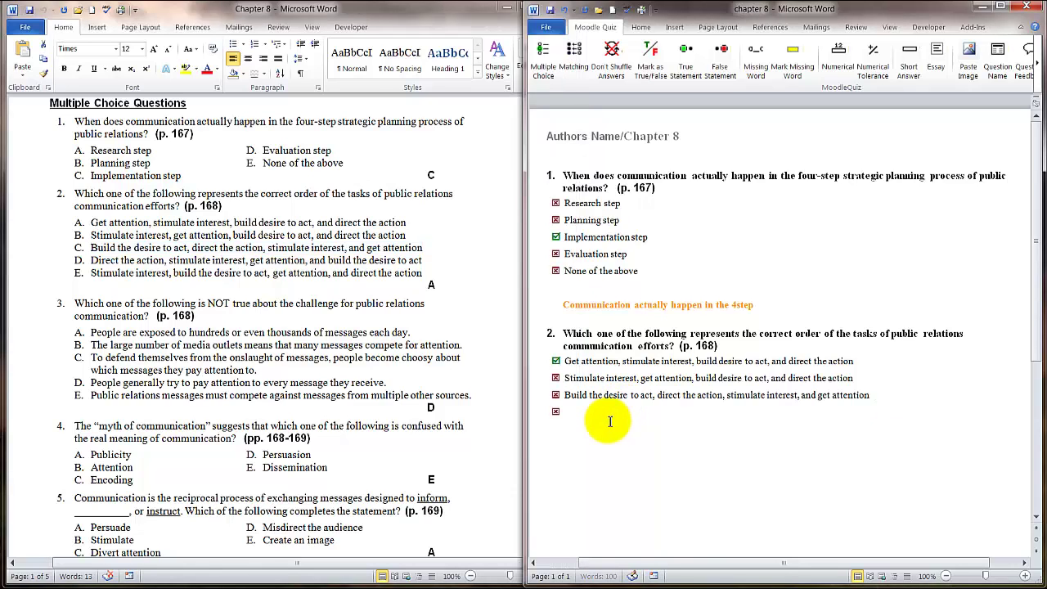
Step: Copy answer D, "Direct the action, stimulate interest, get attention, and build the desire to act", into question 2's fourth answer line and start another
left_click(88, 260)
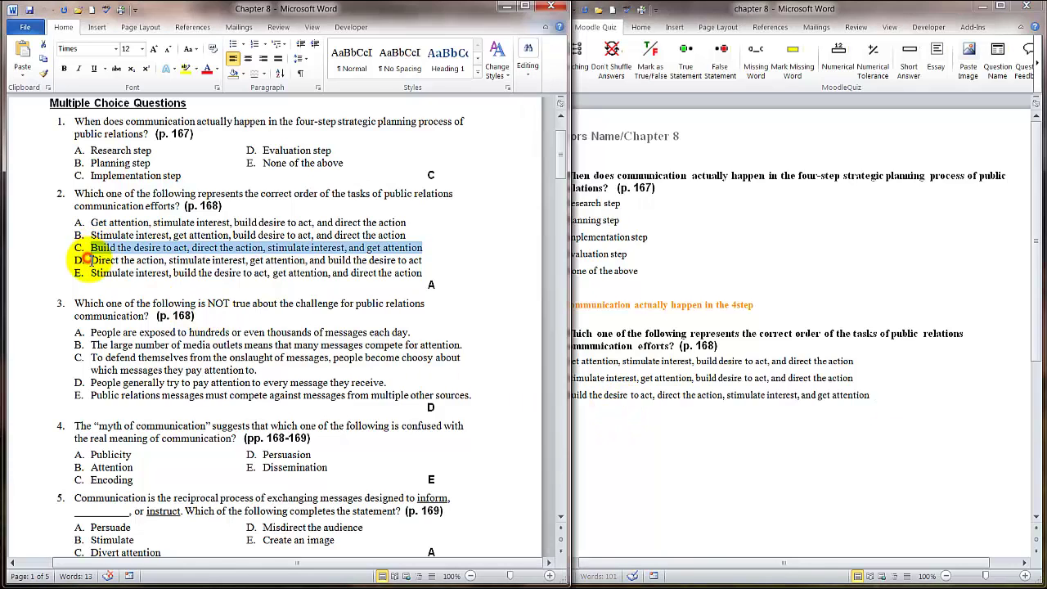
left_click_drag(88, 260, 422, 260)
key("ctrl+c")
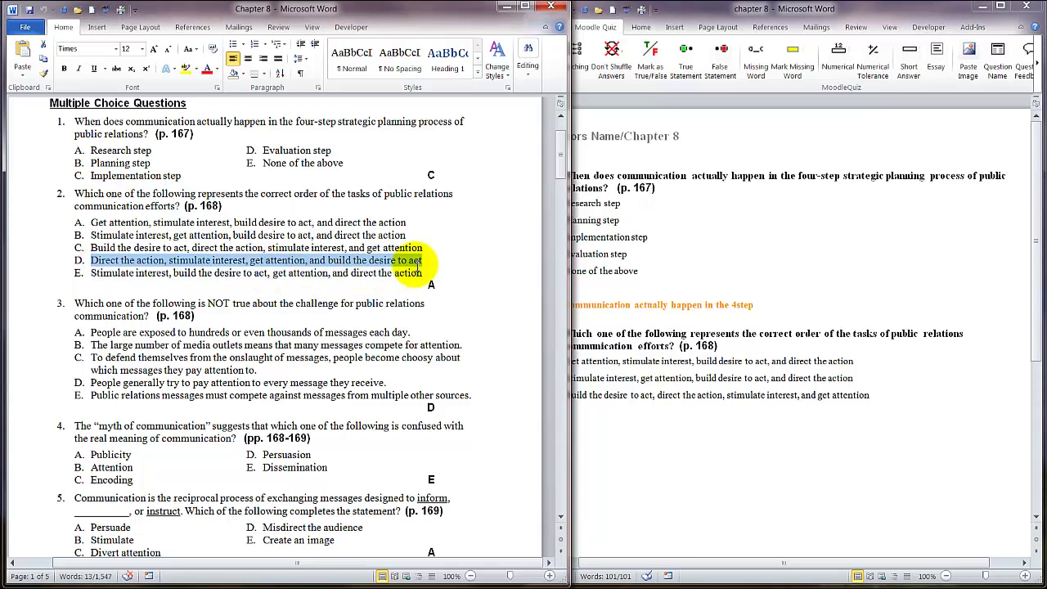
left_click(588, 413)
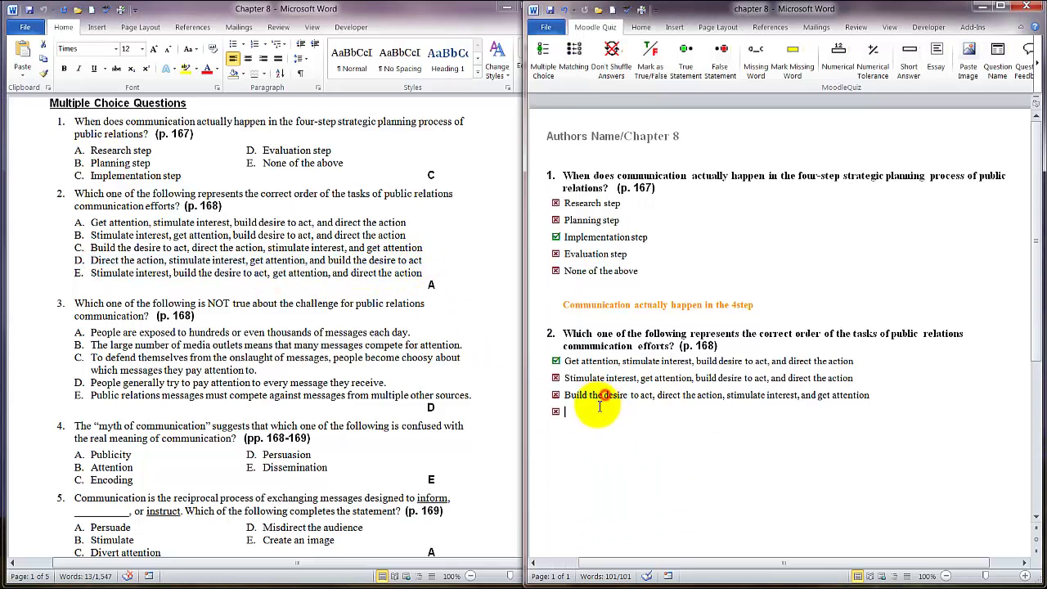
key("ctrl+v")
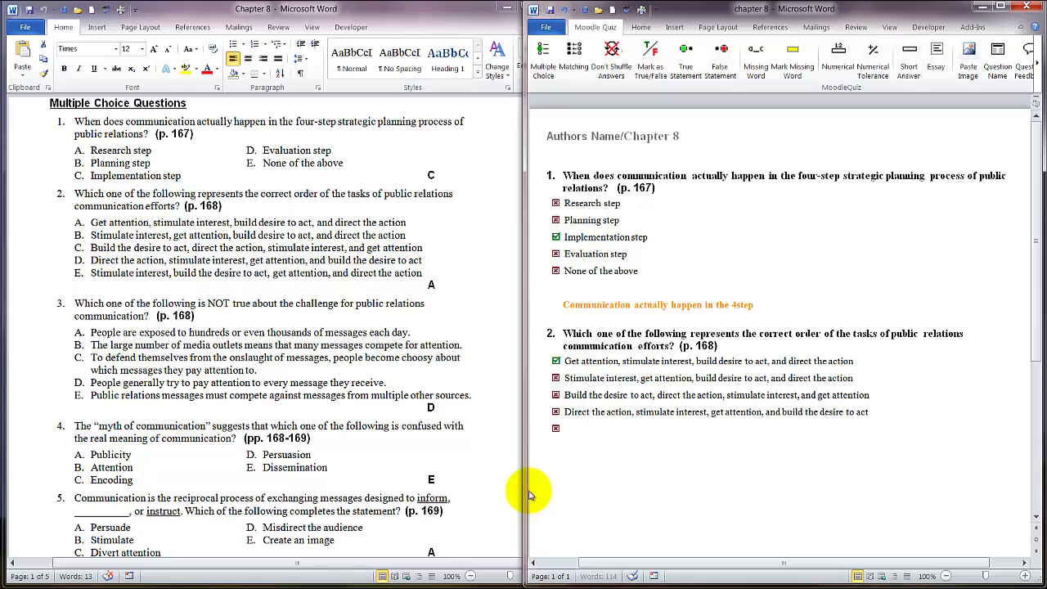
Step: Copy answer E into question 2's fifth answer line and add the question title "following represents the correct order of the tasks" below the answers
left_click(92, 278)
left_click_drag(92, 278, 422, 273)
key("ctrl+c")
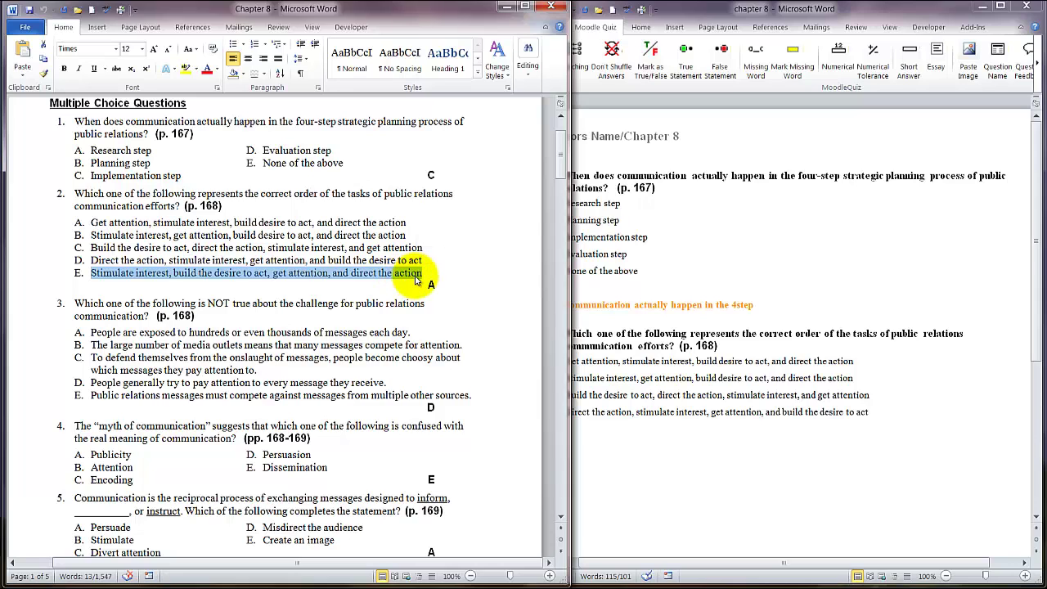
left_click(602, 465)
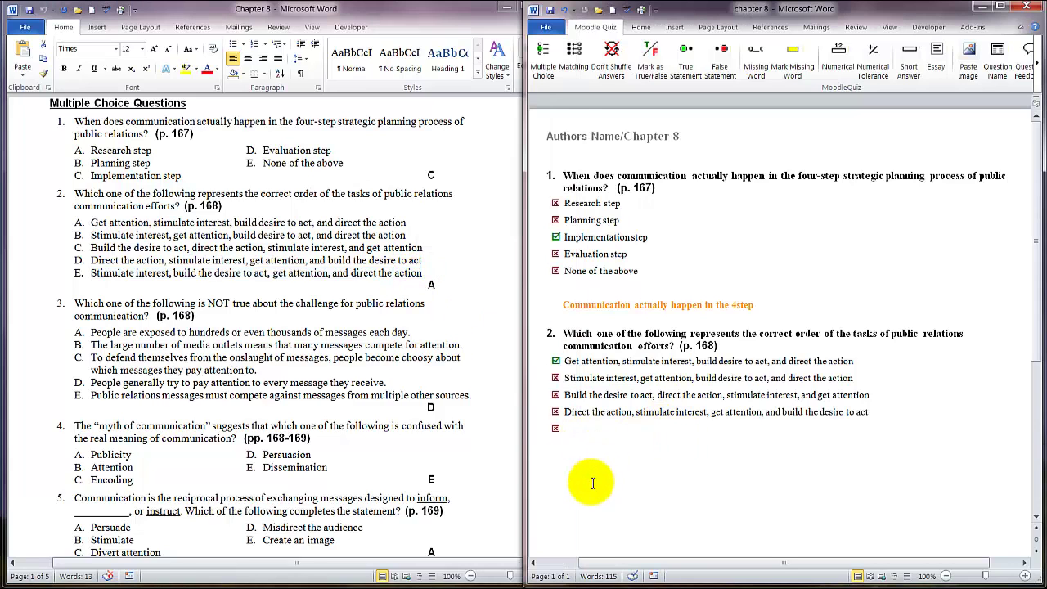
key("ctrl+v")
key("Return")
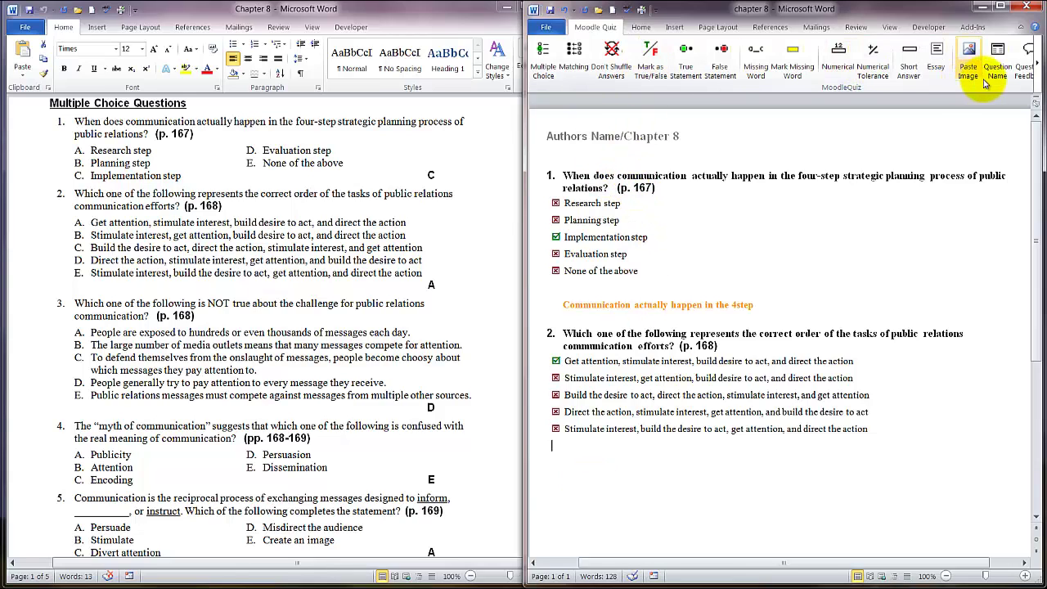
left_click(1021, 67)
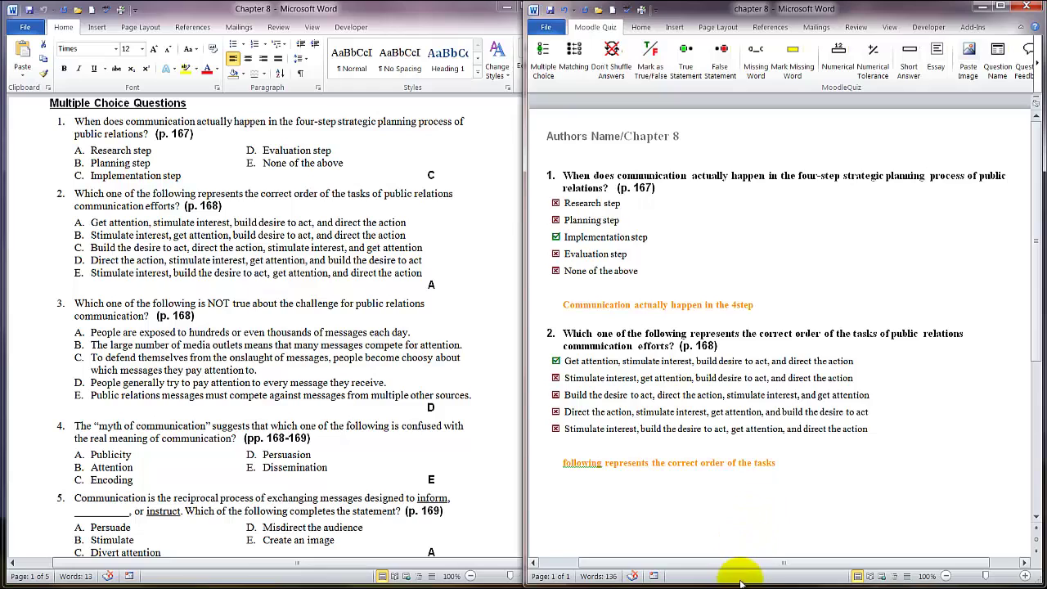
Step: Maximize the quiz document's window and run the Moodle layout check on the questions, dismissing its message
left_click_drag(766, 573, 806, 568)
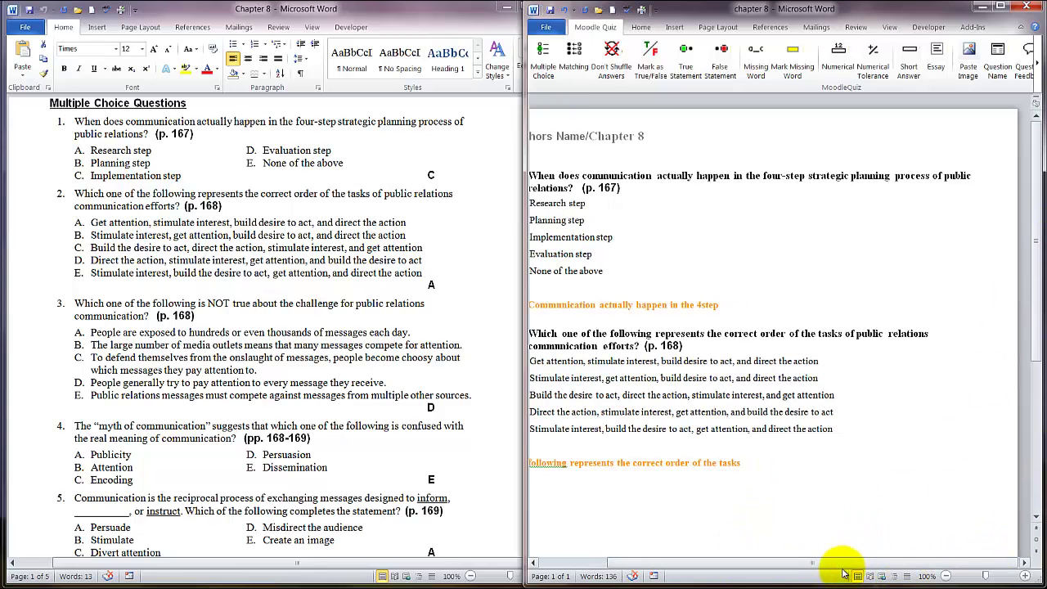
left_click(985, 576)
left_click_drag(985, 577, 981, 577)
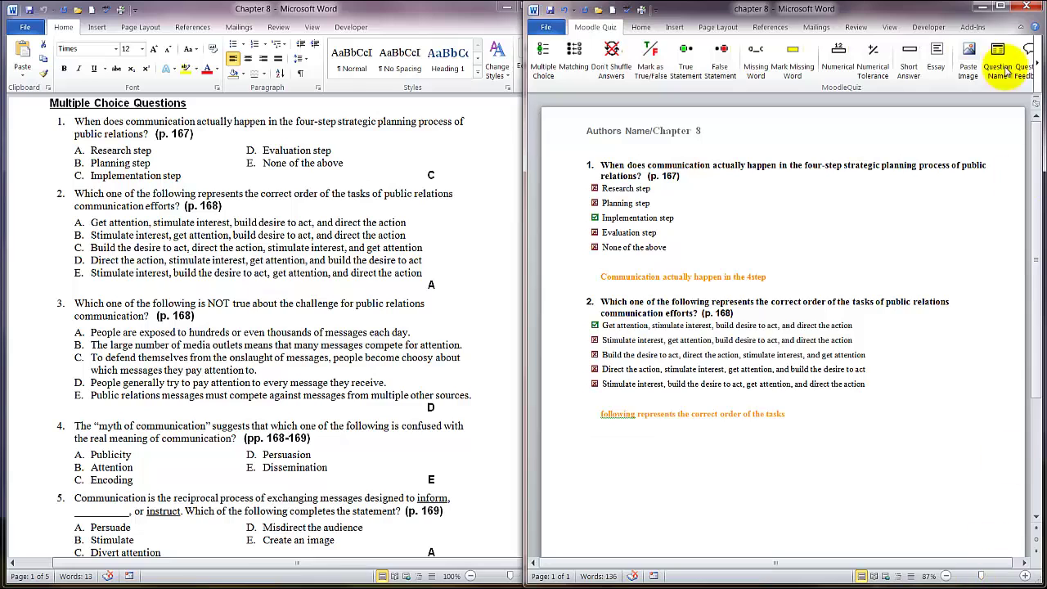
left_click_drag(921, 17, 892, 16)
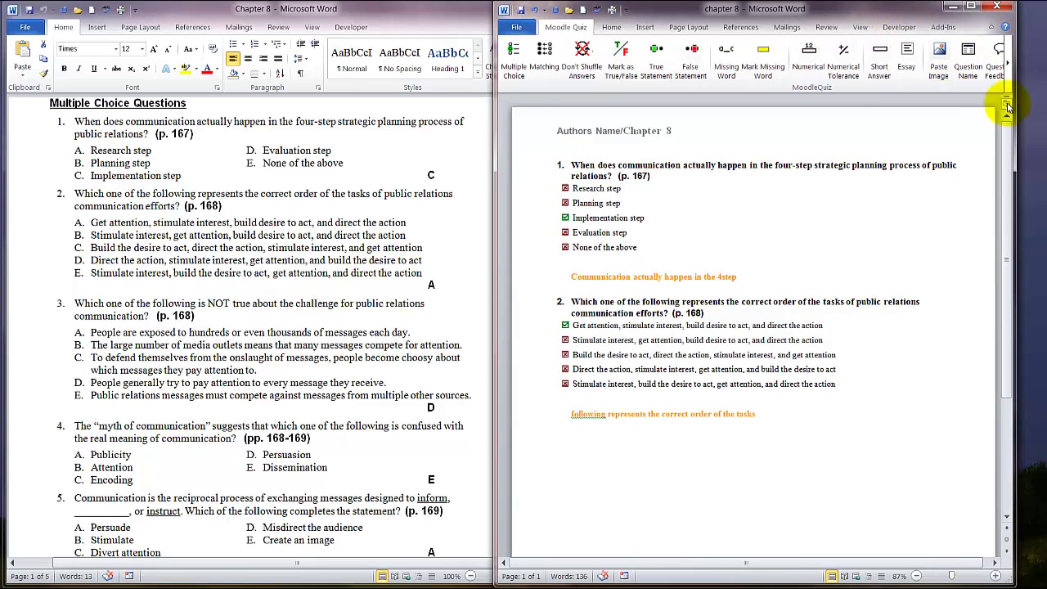
left_click(973, 10)
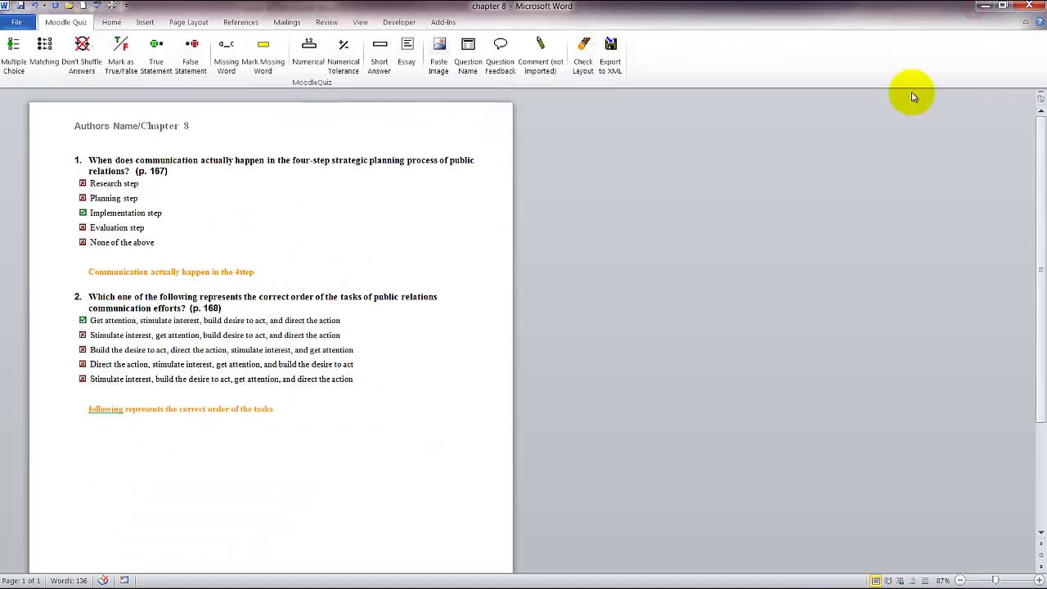
left_click(583, 60)
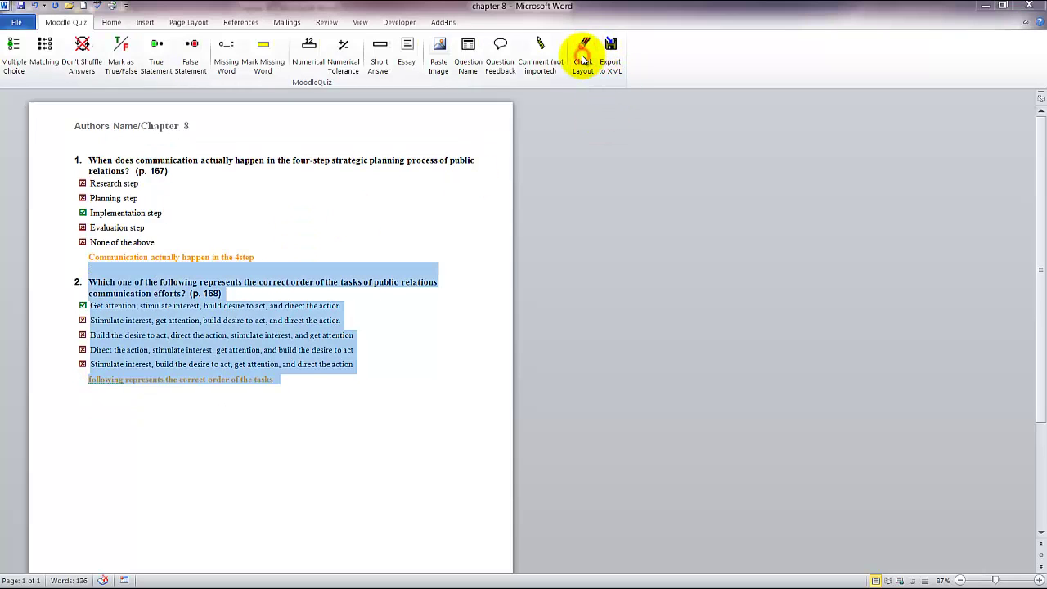
left_click(565, 347)
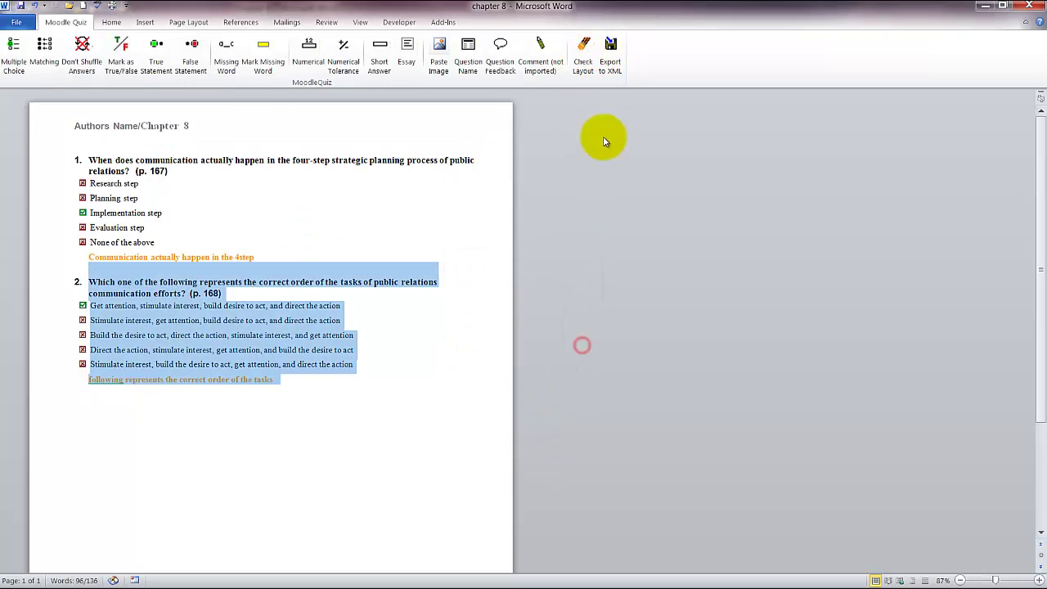
Step: Export the quiz to XML as a Word XML Document named "chapter 8", and save the quiz document
left_click(611, 72)
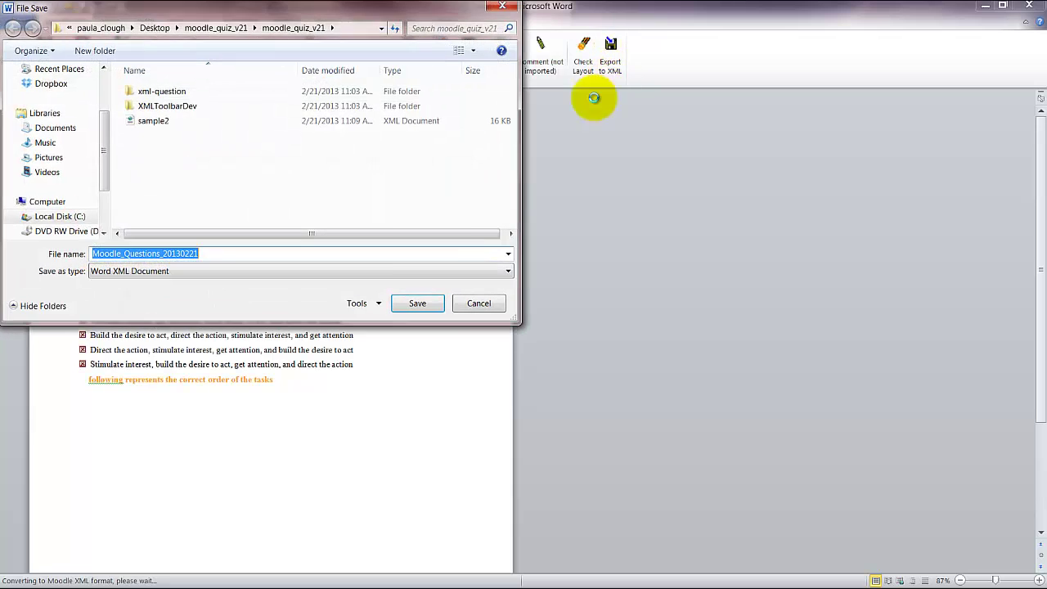
left_click(202, 255)
left_click_drag(202, 255, 74, 253)
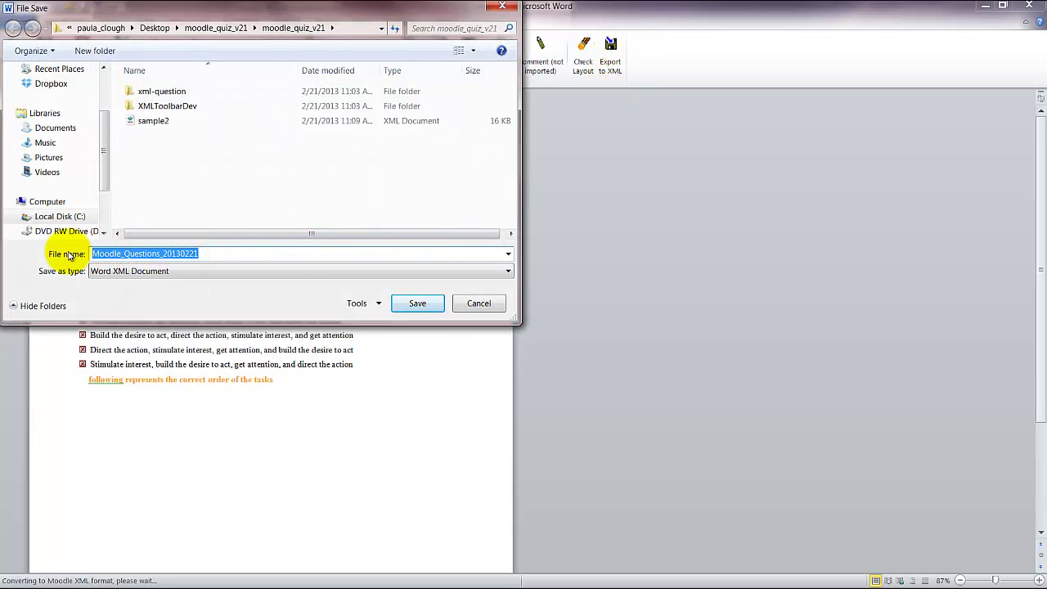
type("chapter 8")
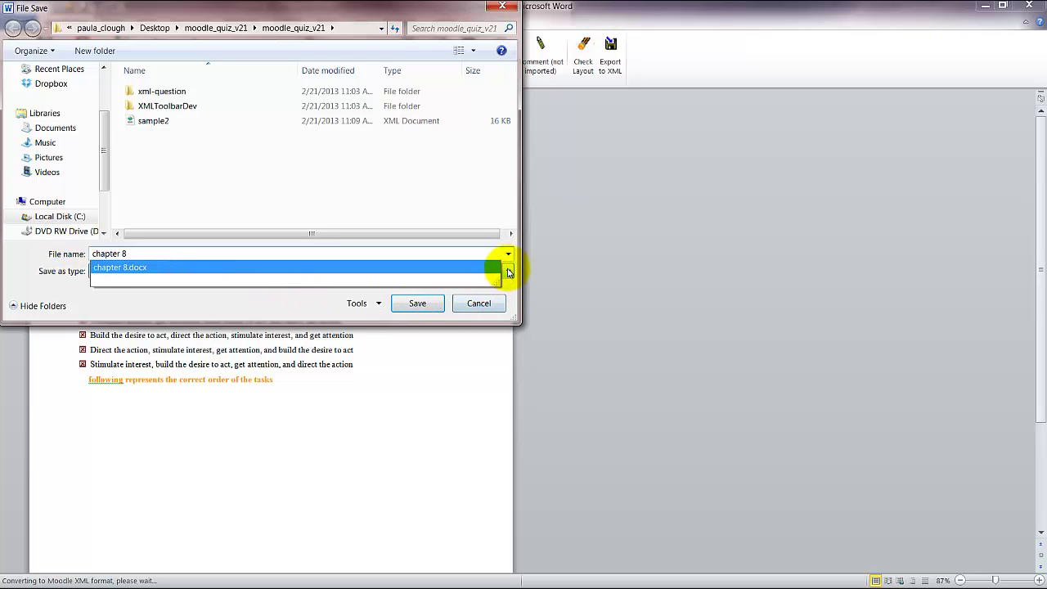
left_click(507, 270)
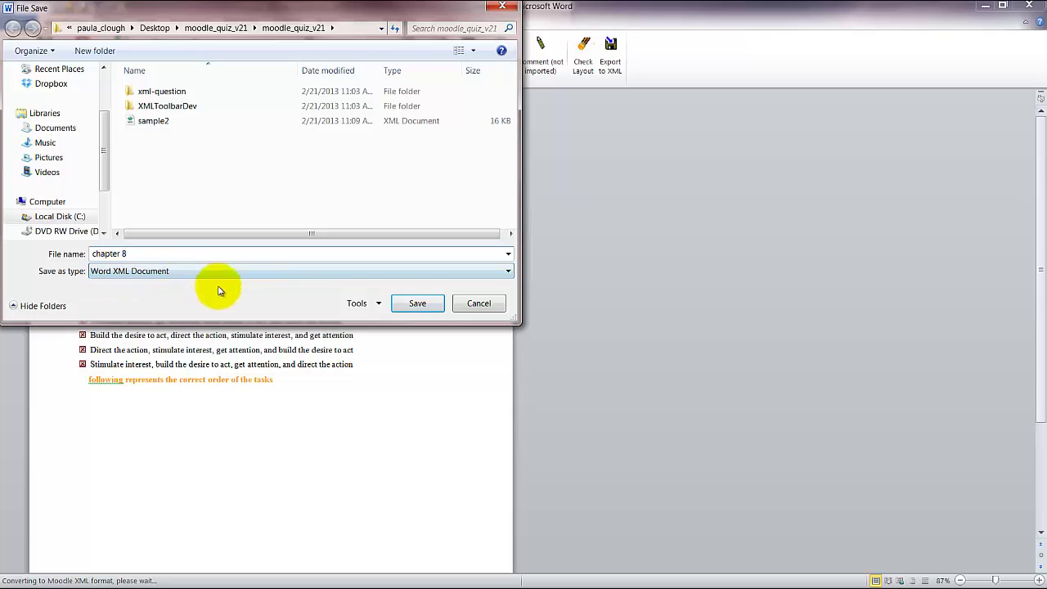
left_click(434, 309)
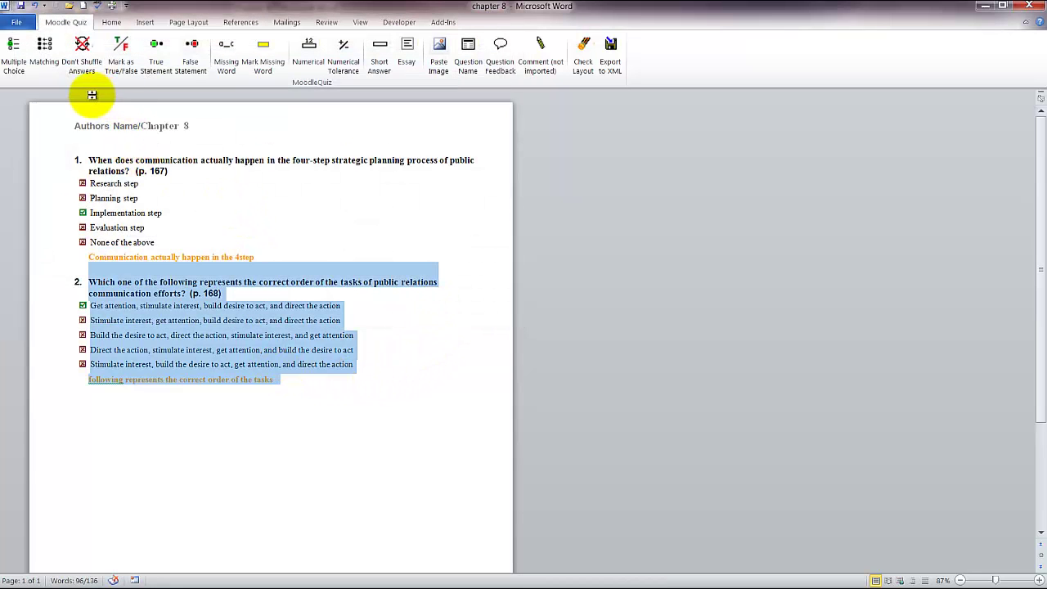
left_click(22, 9)
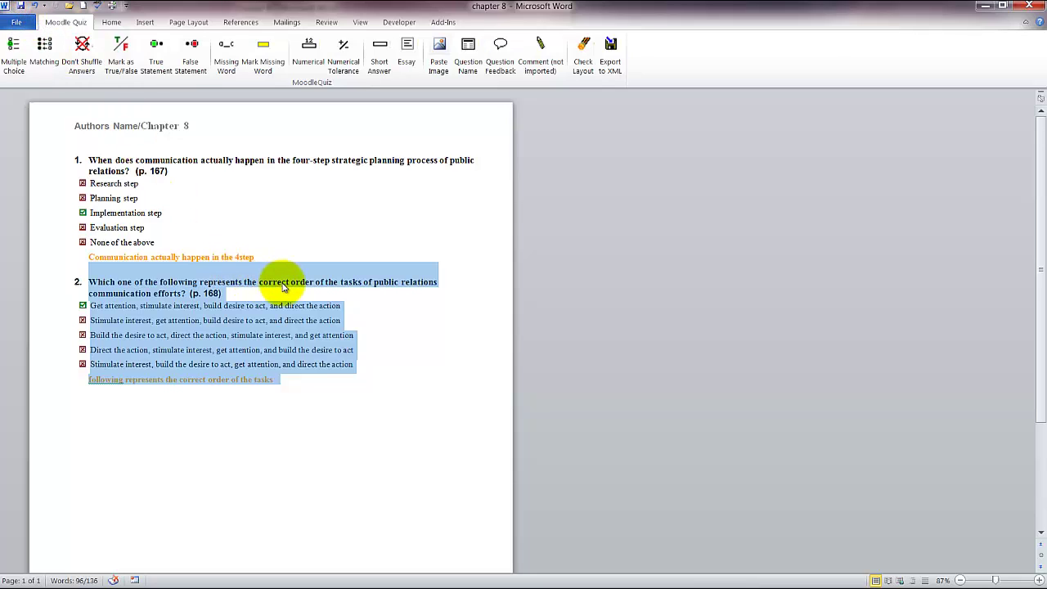